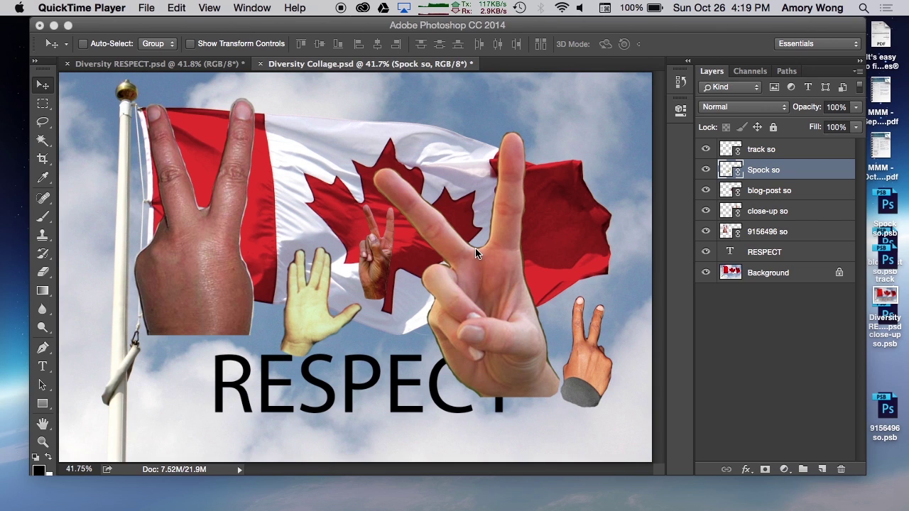
# Move the track so hand onto the stem of the E in RESPECT, and the Spock so hand onto the flag above it.
pyautogui.keyDown('super'); pyautogui.click(595, 363); pyautogui.keyUp('super')
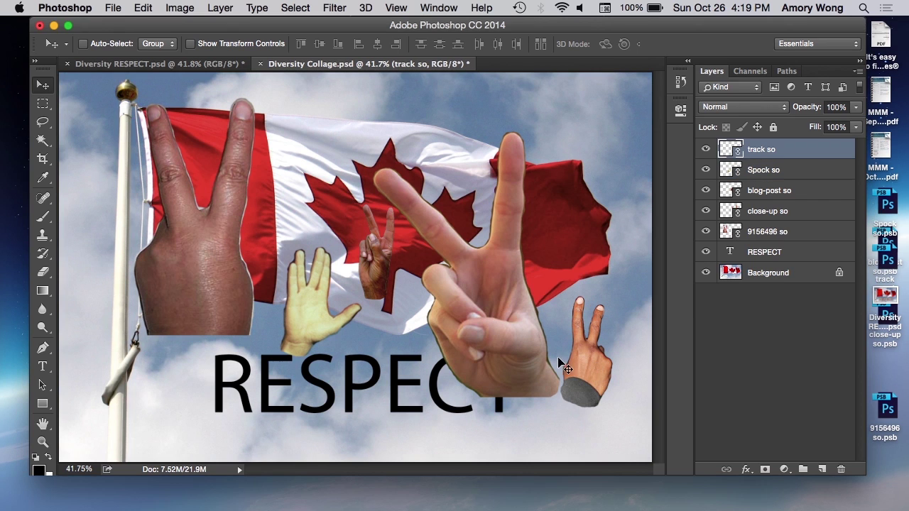
pyautogui.moveTo(576, 378); pyautogui.dragTo(270, 385)
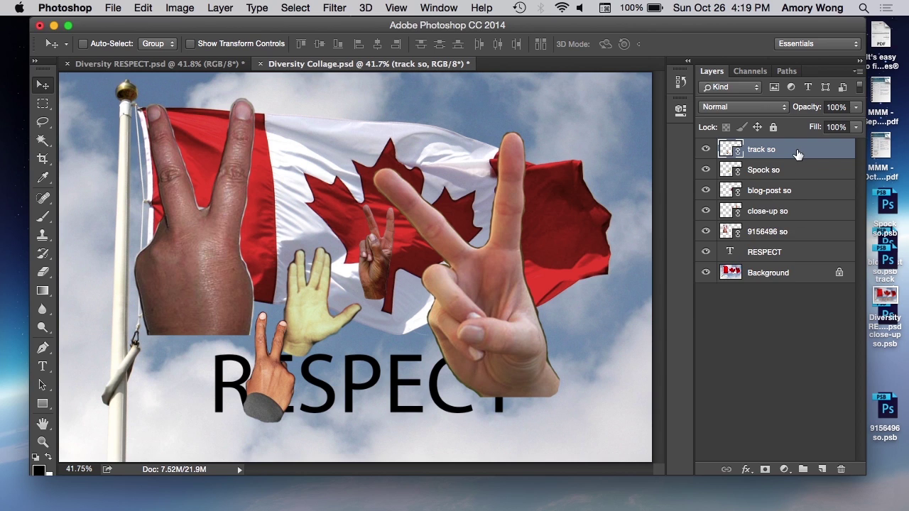
pyautogui.click(799, 174)
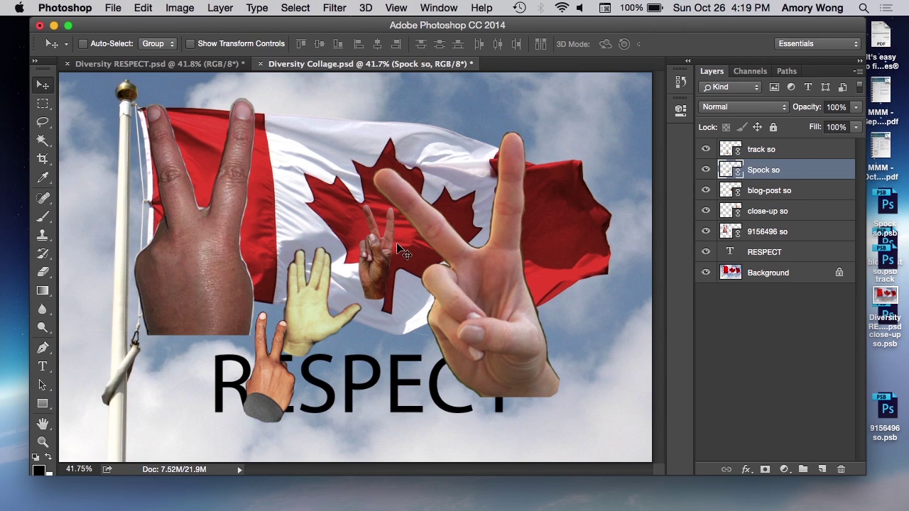
pyautogui.moveTo(308, 287); pyautogui.dragTo(274, 198)
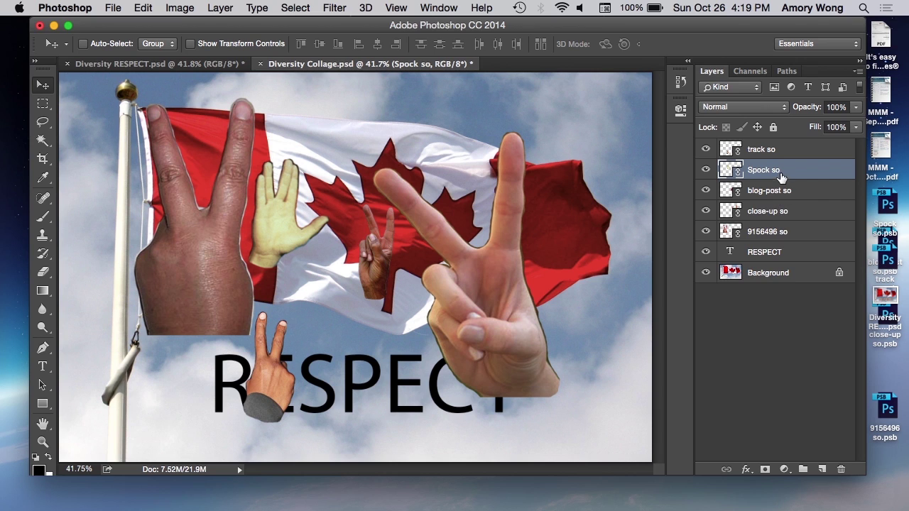
# Reorder the Spock so layer to directly above 9156496 so, and move the blog-post so hand over the lower part of the Spock hand.
pyautogui.moveTo(781, 171); pyautogui.dragTo(780, 210)
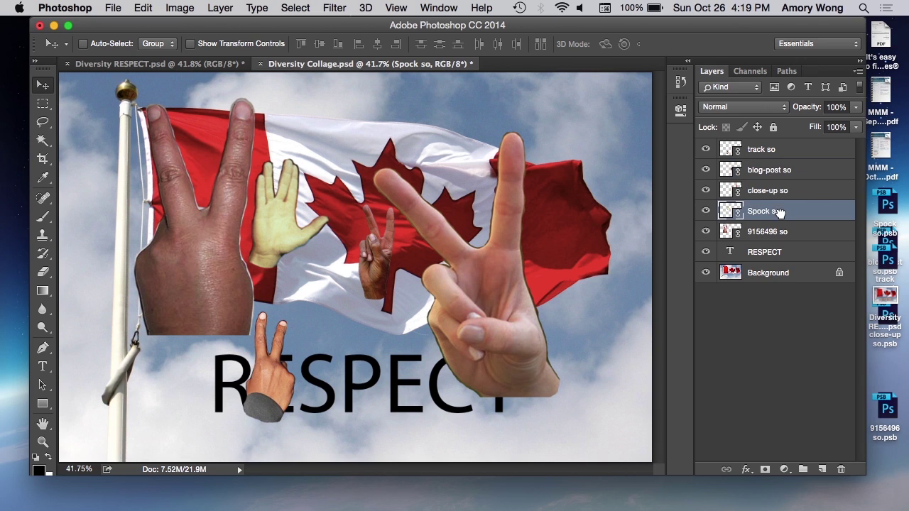
pyautogui.click(779, 171)
pyautogui.moveTo(465, 246); pyautogui.dragTo(360, 241)
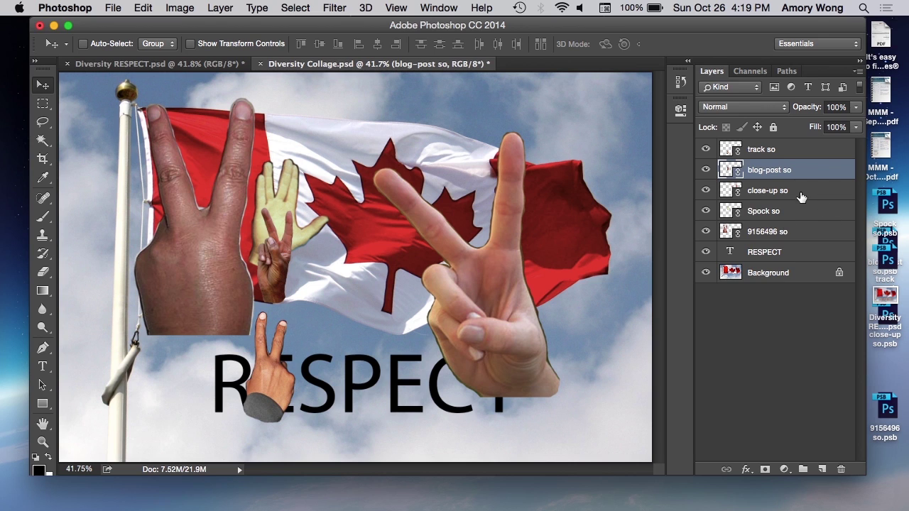
# Move the close-up so hand over the E and the other hands, placing its layer directly below track so.
pyautogui.click(800, 192)
pyautogui.moveTo(490, 284); pyautogui.dragTo(377, 285)
pyautogui.moveTo(778, 190); pyautogui.dragTo(778, 163)
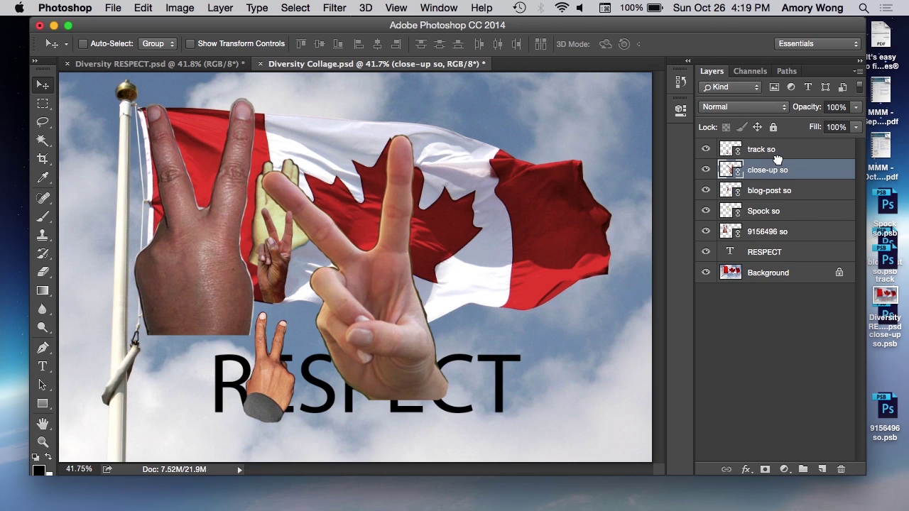
pyautogui.moveTo(382, 311); pyautogui.dragTo(270, 314)
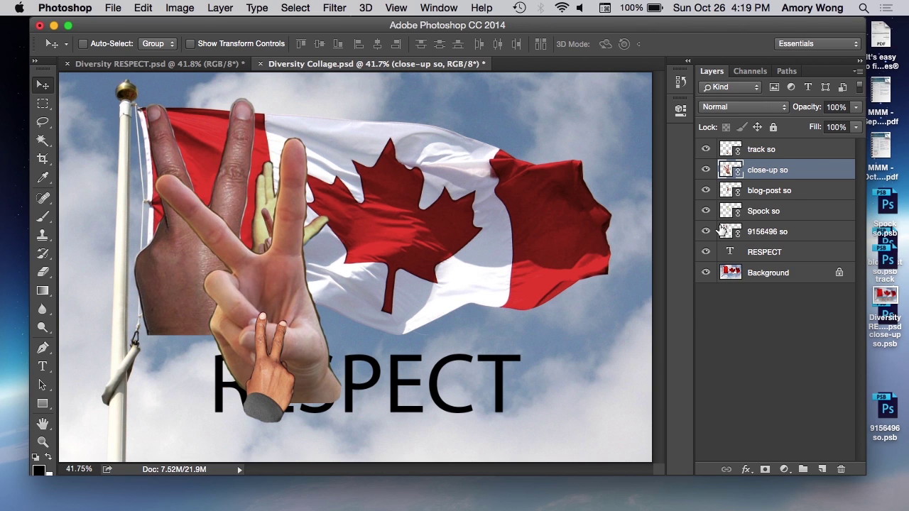
# Move the 9156496 so hand behind the other hands, above the E and extending past the canvas's upper edge.
pyautogui.click(786, 235)
pyautogui.moveTo(225, 192); pyautogui.dragTo(299, 139)
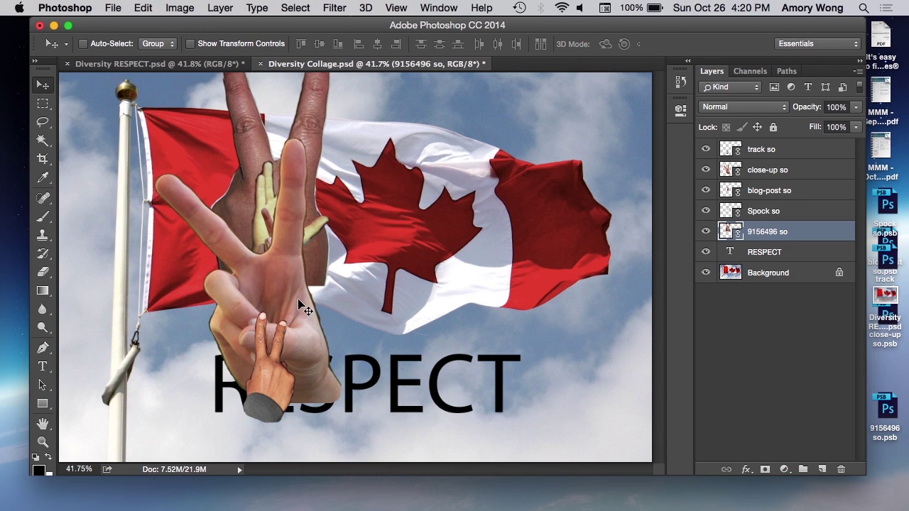
pyautogui.moveTo(299, 305)
pyautogui.mouseDown()
pyautogui.moveTo(262, 296)
pyautogui.moveTo(297, 287)
pyautogui.mouseUp()
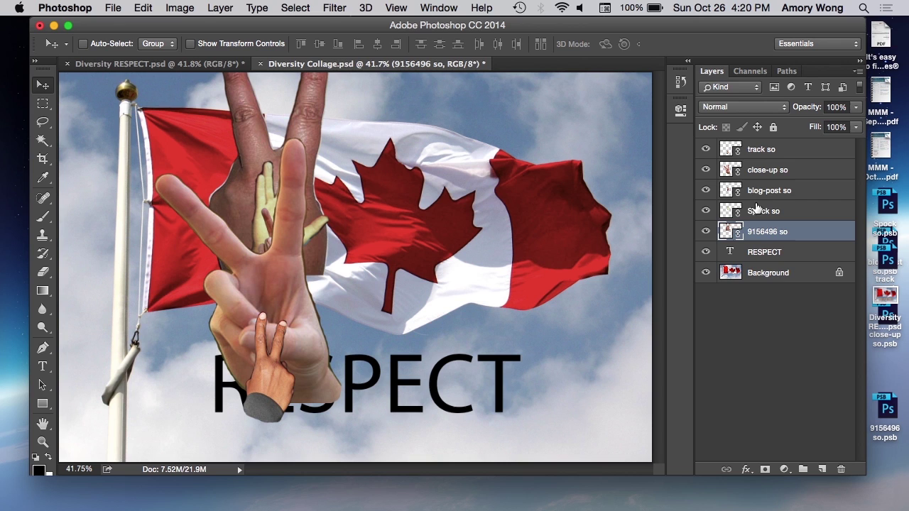
# Scale the track so hand down proportionally to about 24% near the lower end of the R and E.
pyautogui.click(785, 154)
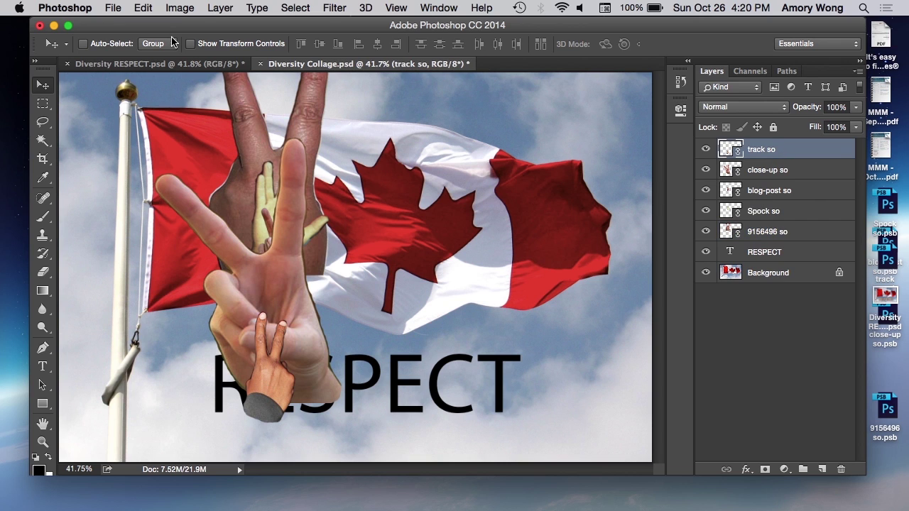
pyautogui.click(178, 8)
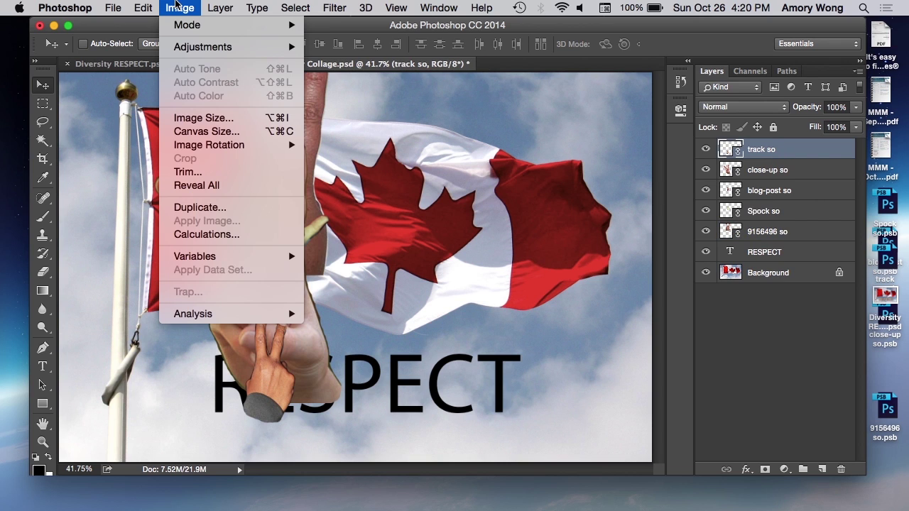
pyautogui.moveTo(142, 7)
pyautogui.moveTo(196, 313)
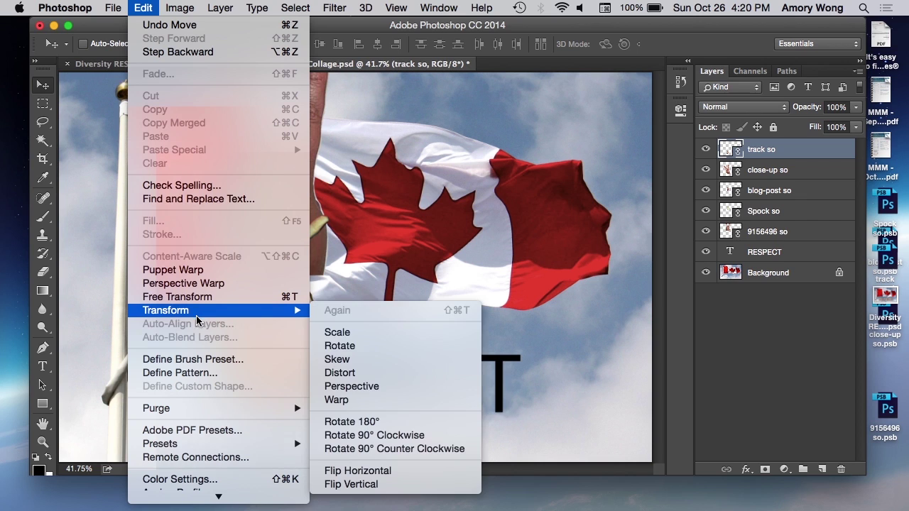
pyautogui.click(368, 333)
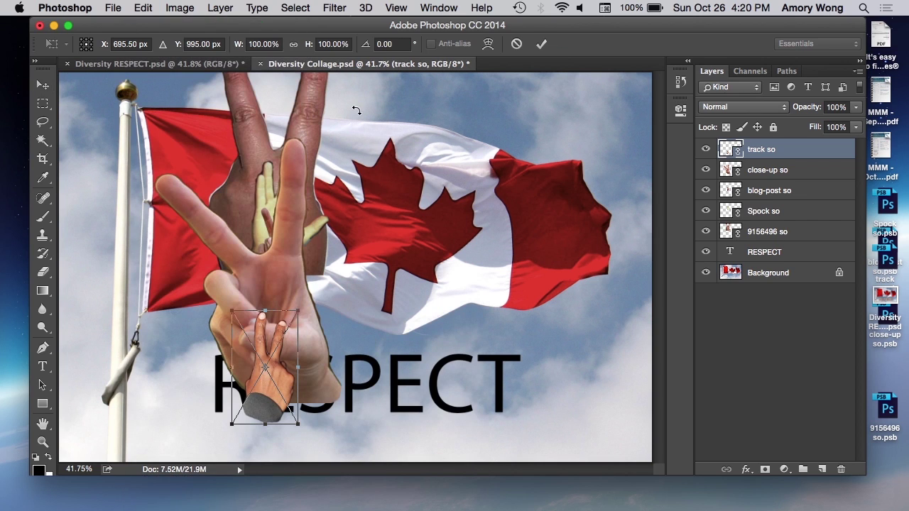
pyautogui.click(294, 45)
pyautogui.moveTo(298, 310); pyautogui.dragTo(228, 391)
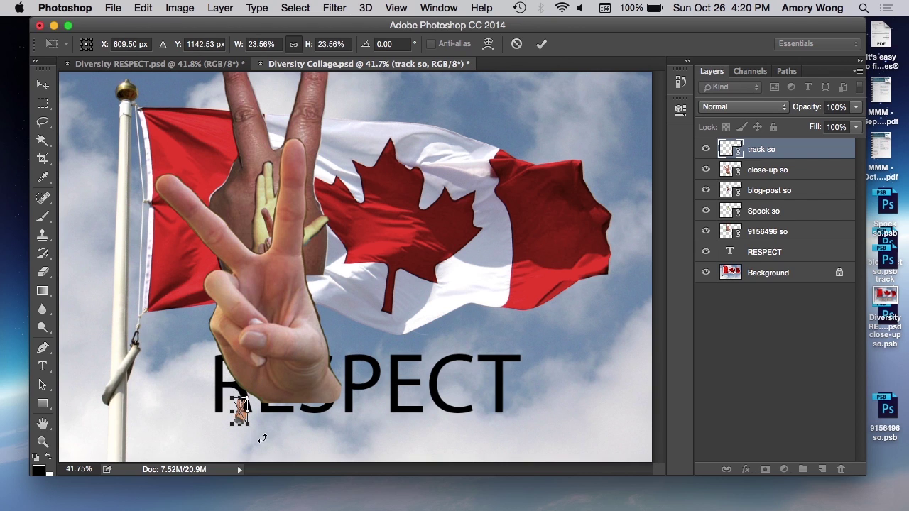
pyautogui.press('Return')
# Scale the close-up so hand down proportionally to about 9.4% and move it onto the stem of the E.
pyautogui.click(771, 173)
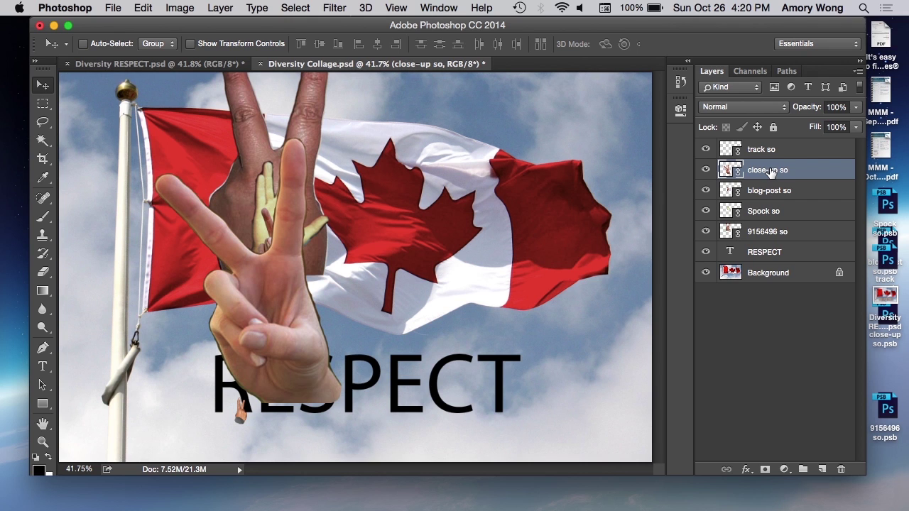
pyautogui.click(146, 7)
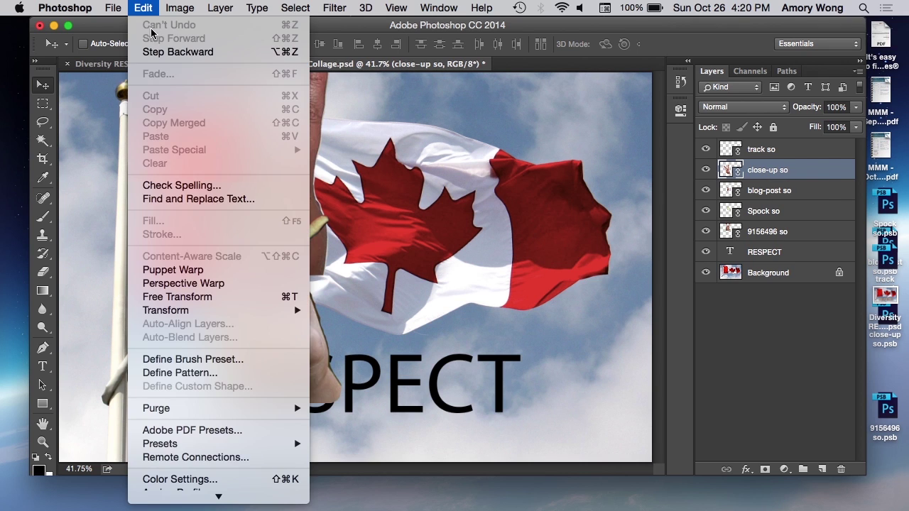
pyautogui.moveTo(166, 310)
pyautogui.click(379, 331)
pyautogui.moveTo(346, 128); pyautogui.dragTo(171, 375)
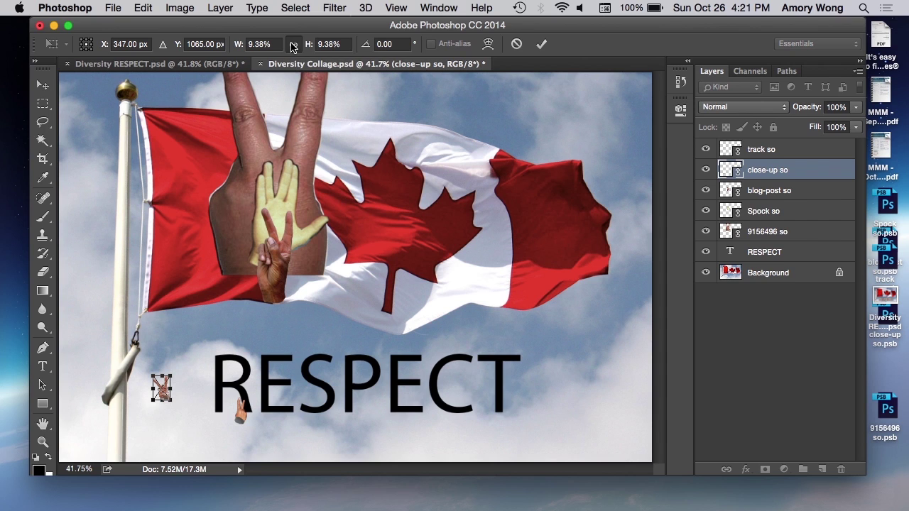
pyautogui.press('Return')
pyautogui.moveTo(163, 406); pyautogui.dragTo(264, 389)
# Scale the blog-post so hand down proportionally and place it on the E's stem above the close-up hand.
pyautogui.click(785, 149)
pyautogui.click(773, 171)
pyautogui.click(769, 190)
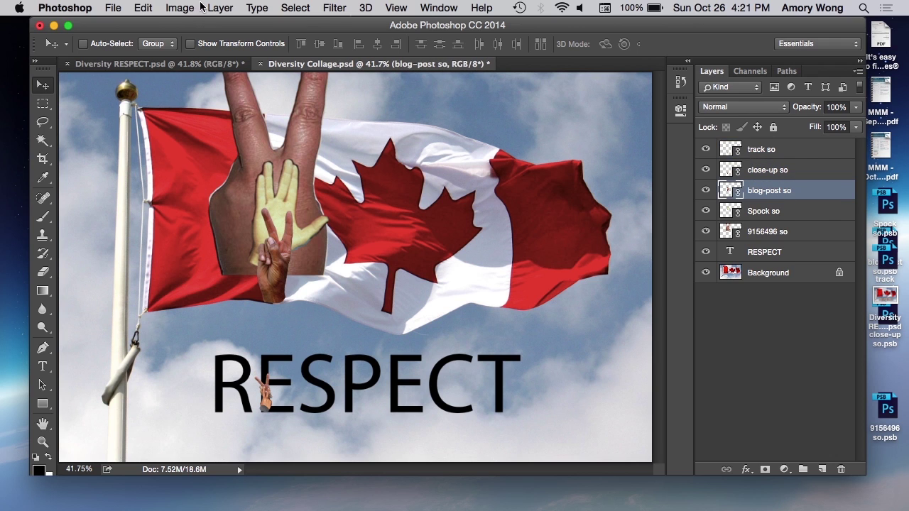
pyautogui.click(143, 8)
pyautogui.moveTo(182, 311)
pyautogui.click(341, 331)
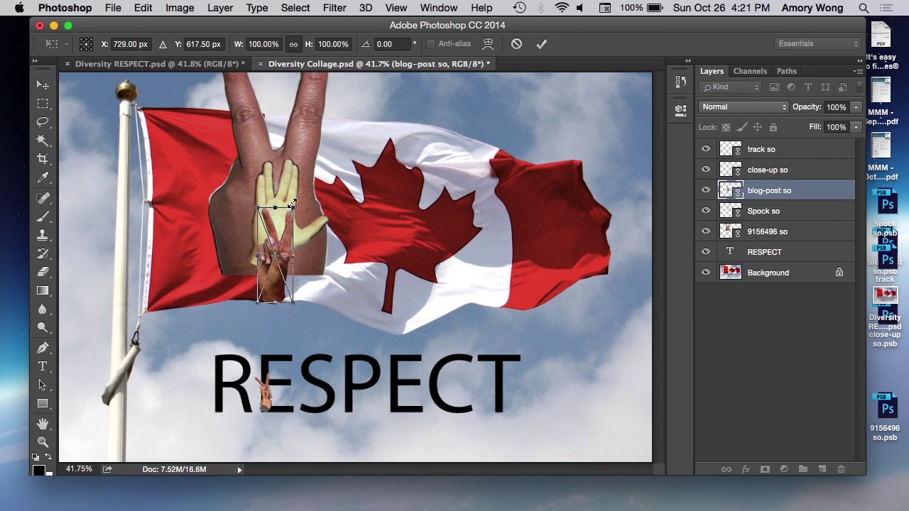
pyautogui.moveTo(293, 208); pyautogui.dragTo(266, 387)
pyautogui.press('Return')
# Scale the Spock so hand down proportionally and place it at the upper end of the E's stem.
pyautogui.click(793, 212)
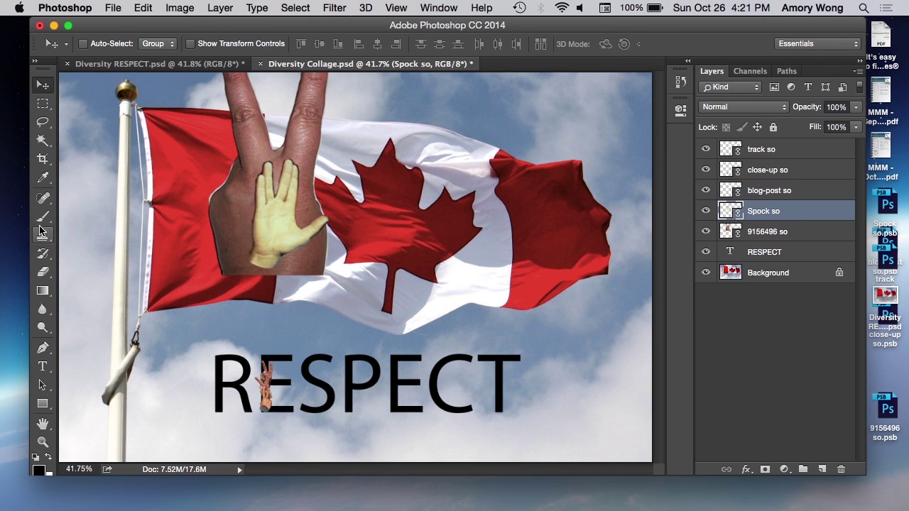
pyautogui.click(142, 7)
pyautogui.moveTo(173, 308)
pyautogui.click(334, 332)
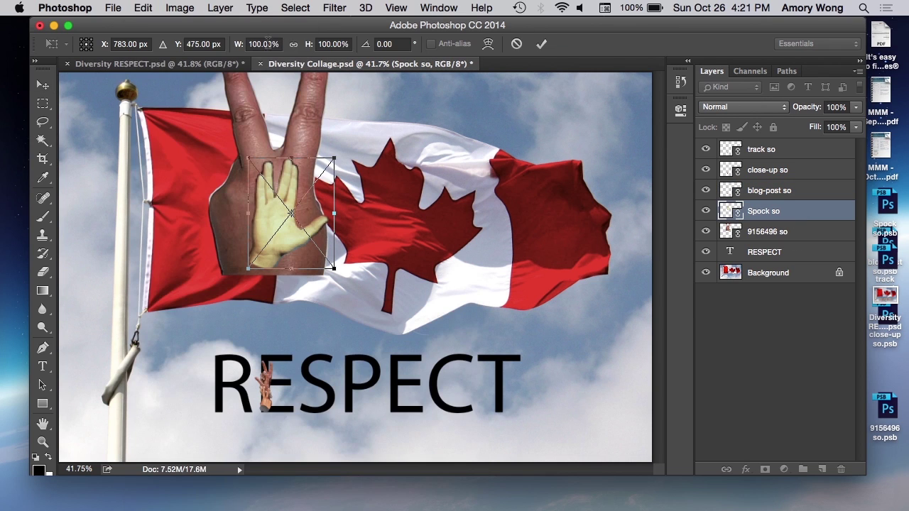
pyautogui.moveTo(328, 161); pyautogui.dragTo(268, 368)
pyautogui.press('Return')
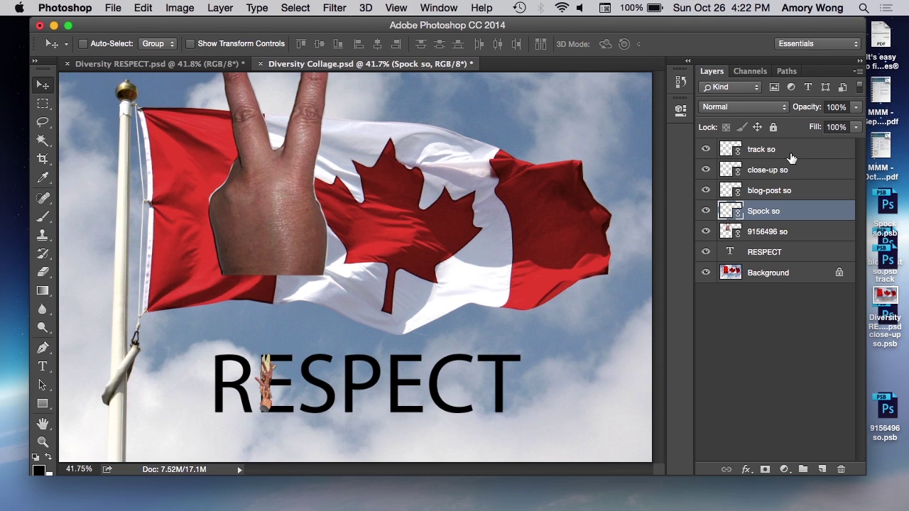
# Scale the 9156496 so hand down proportionally to about 9.9% over the red band of the flag near the pole.
pyautogui.click(767, 231)
pyautogui.click(143, 7)
pyautogui.moveTo(184, 308)
pyautogui.click(398, 387)
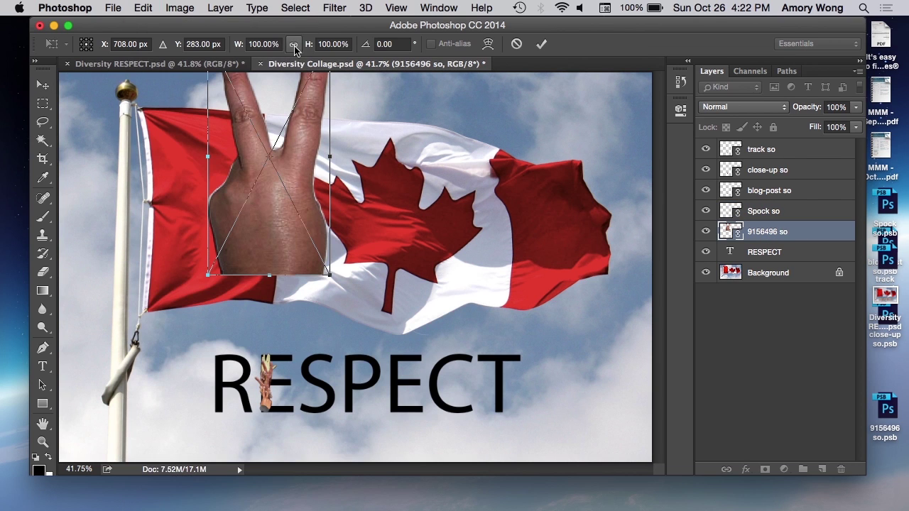
pyautogui.moveTo(207, 277); pyautogui.dragTo(257, 271)
pyautogui.moveTo(300, 140); pyautogui.dragTo(248, 245)
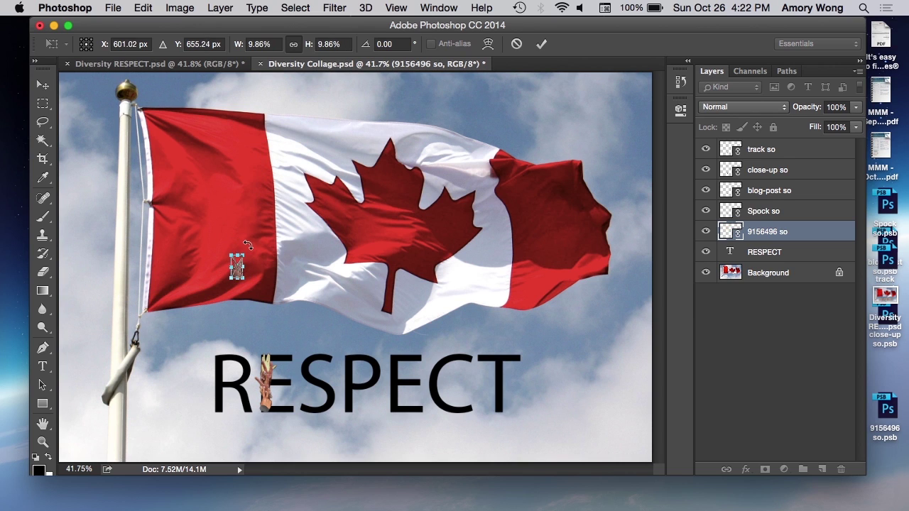
pyautogui.press('Return')
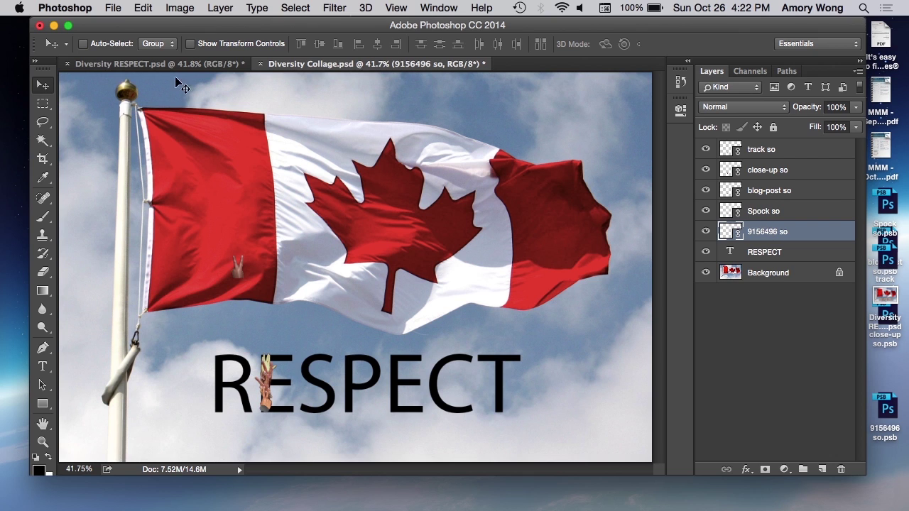
# Enlarge the shrunken 9156496 so hand until it spans most of the flag's height, and undo that scaling.
pyautogui.click(143, 8)
pyautogui.moveTo(174, 312)
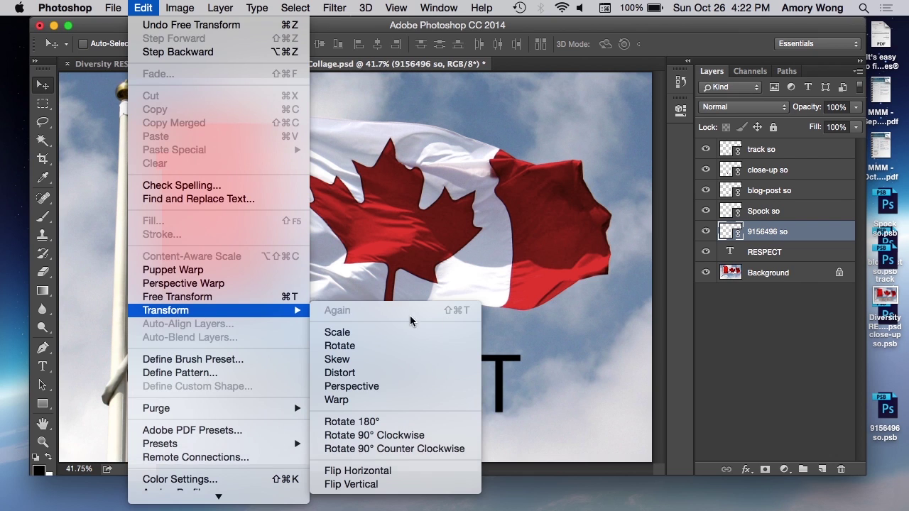
pyautogui.click(391, 333)
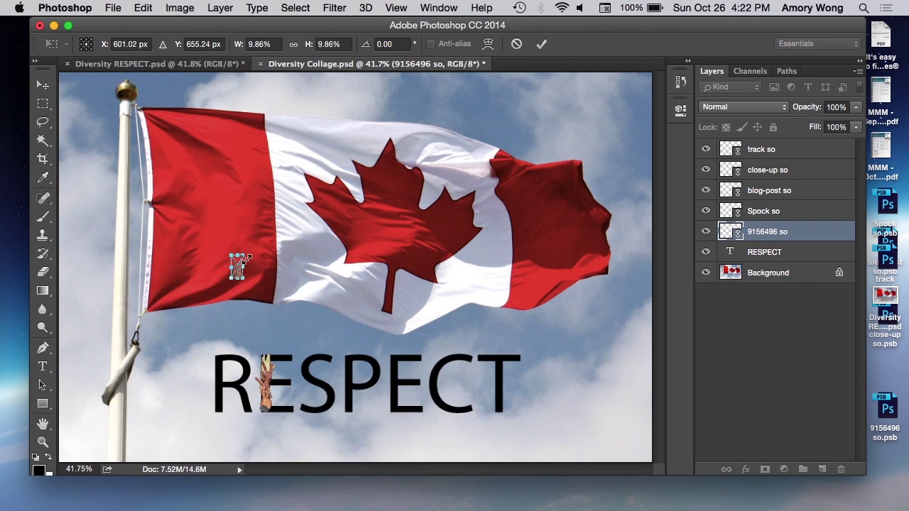
pyautogui.moveTo(244, 251); pyautogui.dragTo(352, 101)
pyautogui.press('Return')
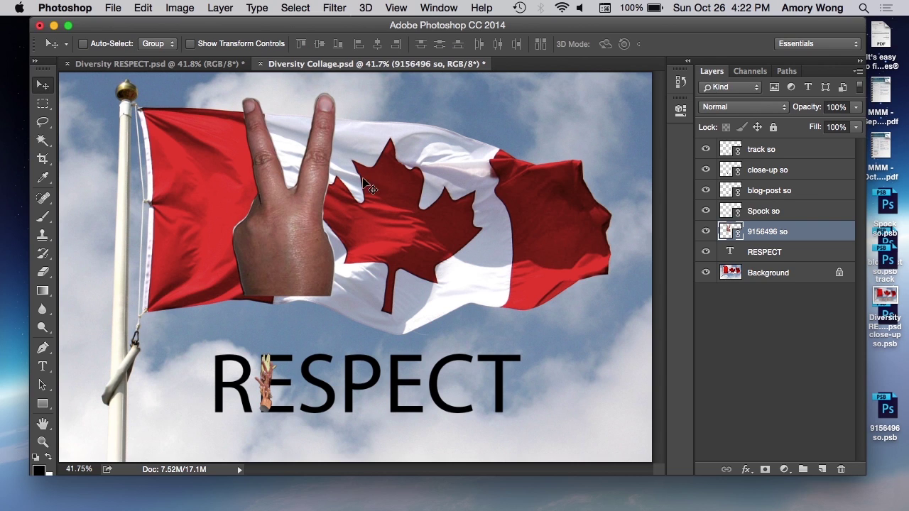
pyautogui.press('super+z')
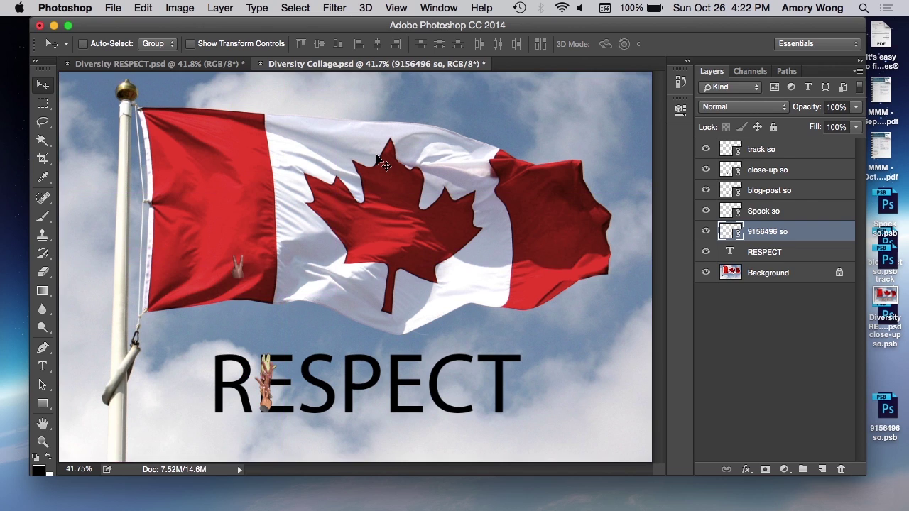
# Place the 9156496 so hand at the upper end of the E's stem and shift the track so hand slightly down at its foot.
pyautogui.moveTo(242, 277); pyautogui.dragTo(270, 360)
pyautogui.click(396, 7)
pyautogui.click(419, 115)
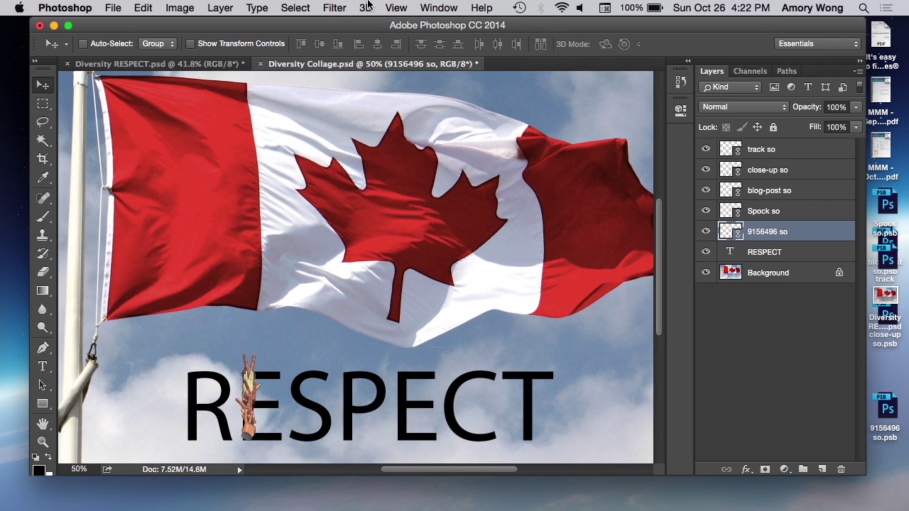
pyautogui.click(395, 7)
pyautogui.click(418, 114)
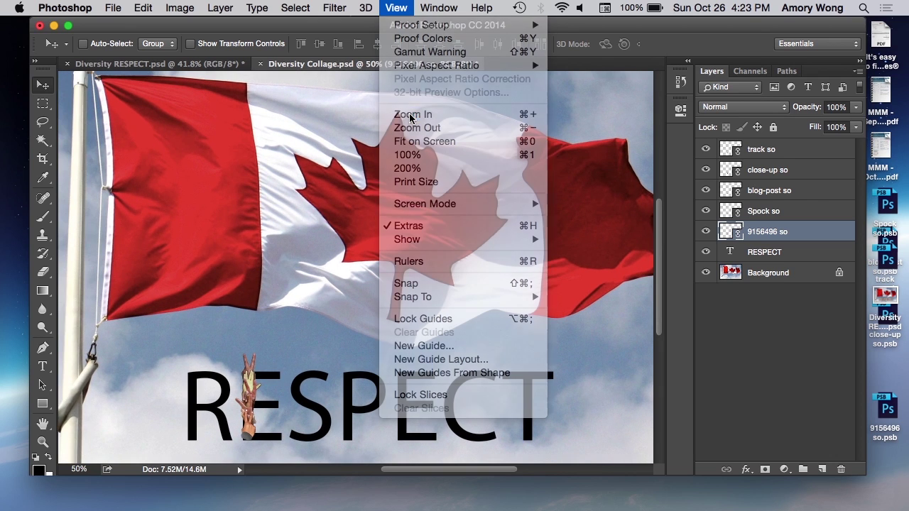
pyautogui.press('super+plus')
pyautogui.moveTo(658, 262); pyautogui.dragTo(657, 346)
pyautogui.moveTo(451, 469); pyautogui.dragTo(414, 471)
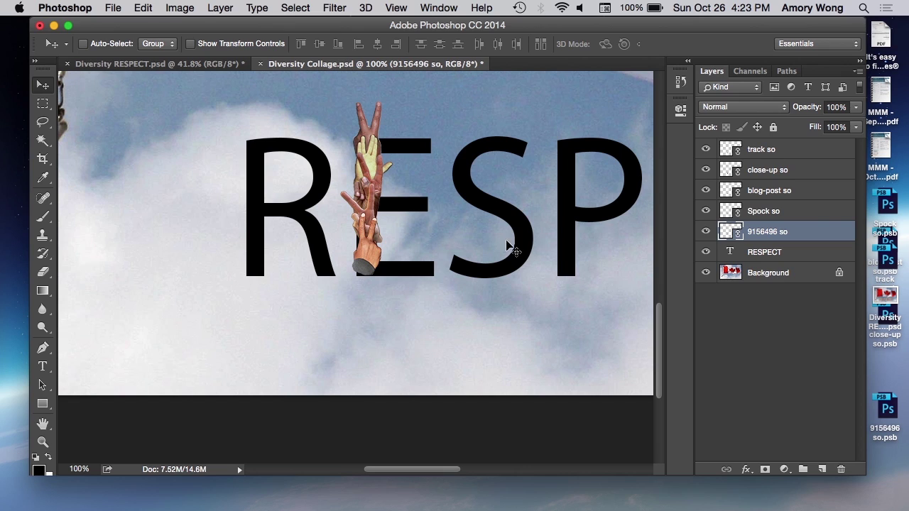
pyautogui.click(776, 154)
pyautogui.moveTo(370, 259); pyautogui.dragTo(367, 267)
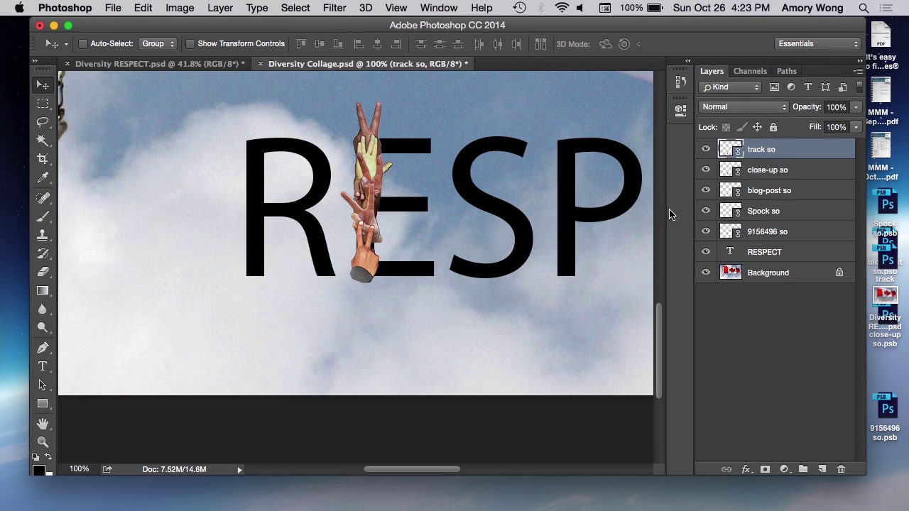
# Nudge the close-up so, blog-post so, Spock so and 9156496 so hands slightly to tighten the stack along the E's stem.
pyautogui.click(782, 167)
pyautogui.keyDown('super'); pyautogui.click(371, 183); pyautogui.keyUp('super')
pyautogui.keyDown('super'); pyautogui.click(378, 149); pyautogui.keyUp('super')
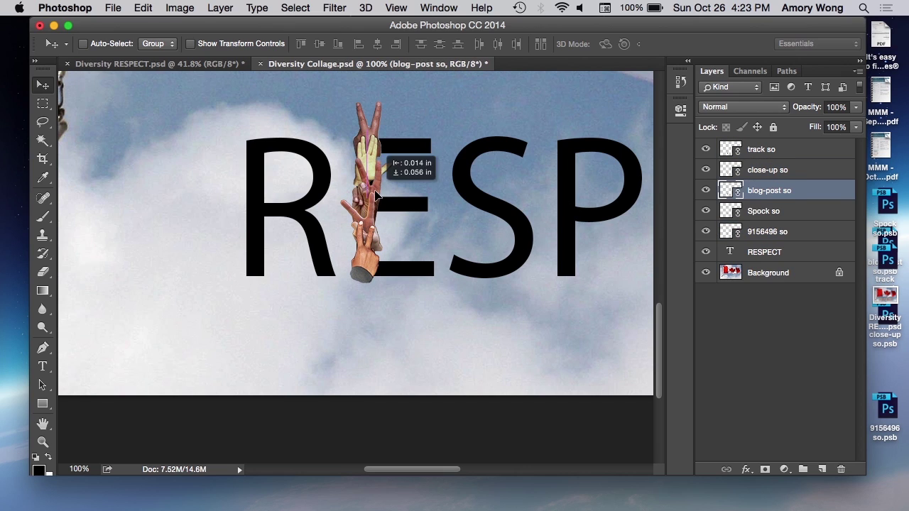
pyautogui.keyDown('super'); pyautogui.click(369, 138); pyautogui.keyUp('super')
pyautogui.moveTo(371, 105); pyautogui.dragTo(373, 108)
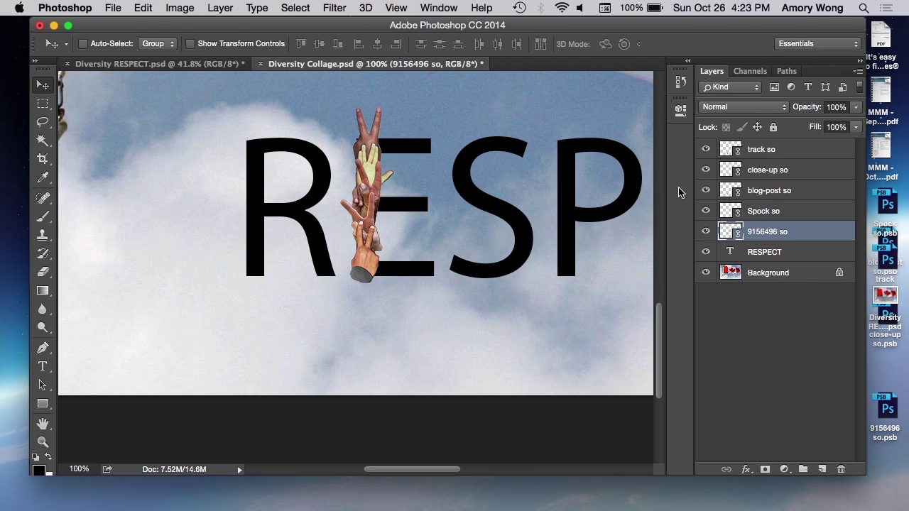
# Duplicate the blog-post so layer within Diversity Collage.psd as "blog-post so top".
pyautogui.click(798, 191)
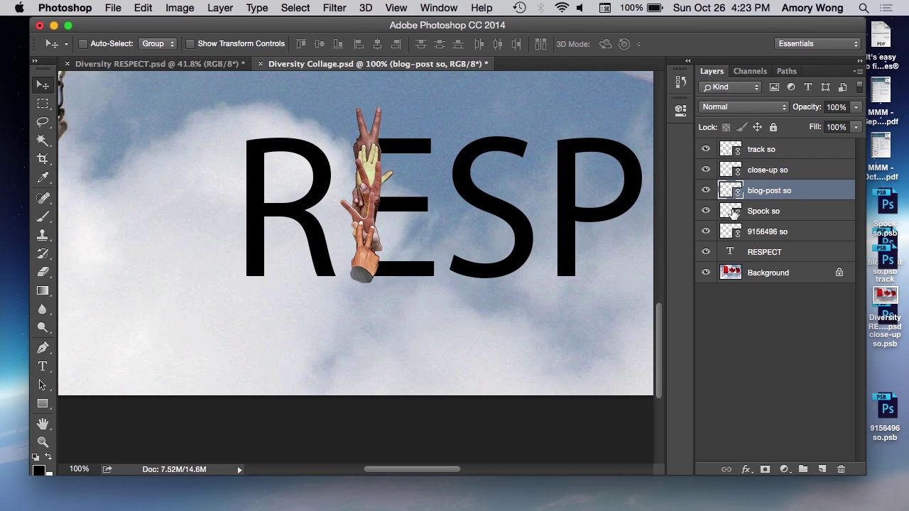
pyautogui.rightClick(785, 197)
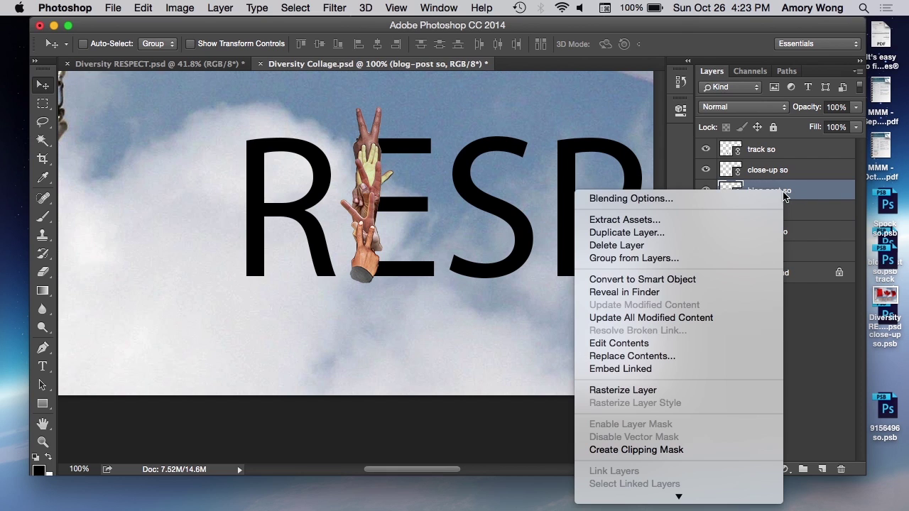
pyautogui.click(684, 233)
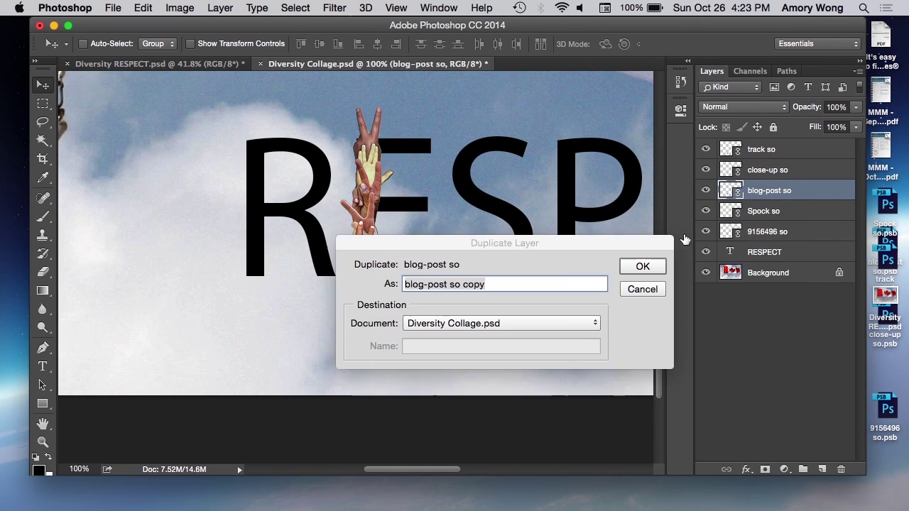
pyautogui.click(497, 286)
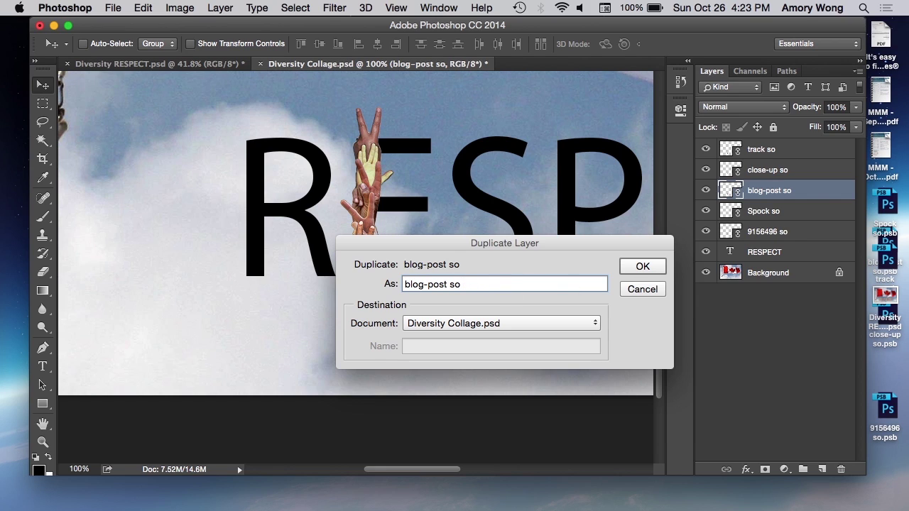
pyautogui.press('Return')
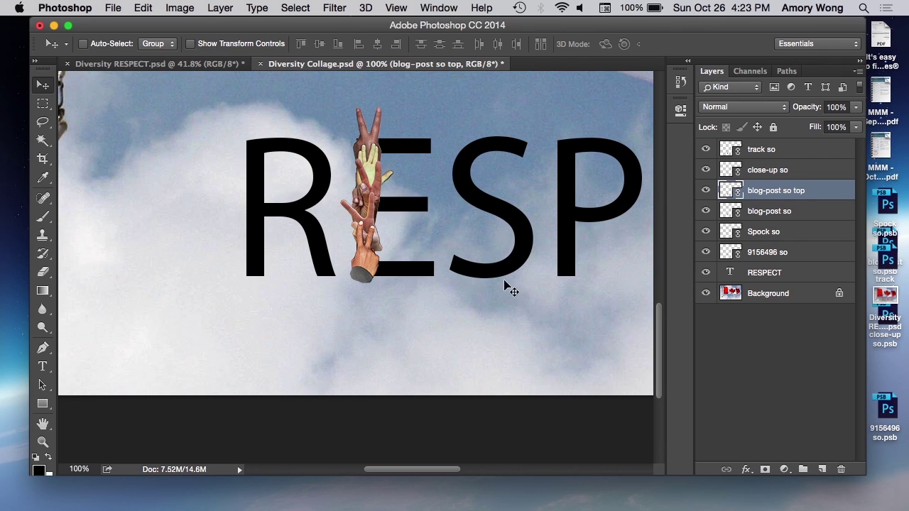
# Rotate the blog-post so top hand 90° clockwise and place it over the E's upper arm, layered behind the stem hands.
pyautogui.moveTo(376, 184); pyautogui.dragTo(411, 166)
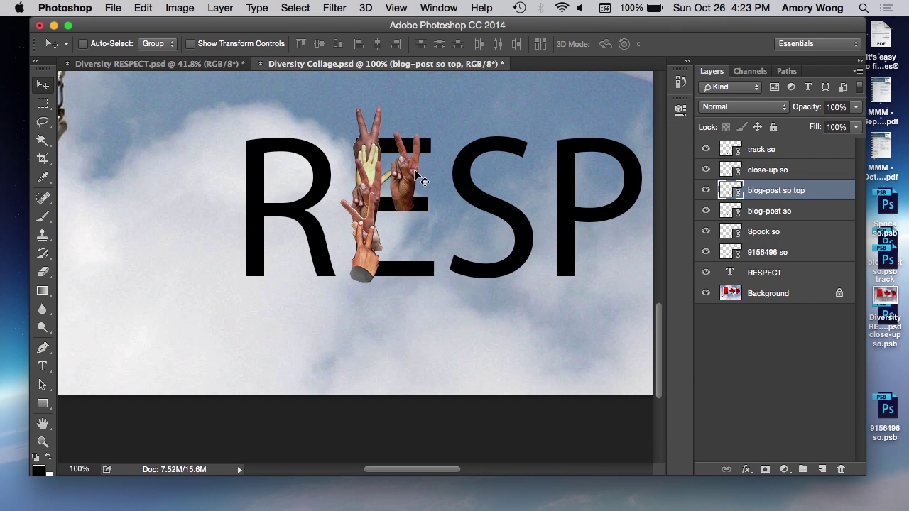
pyautogui.click(175, 7)
pyautogui.moveTo(151, 7)
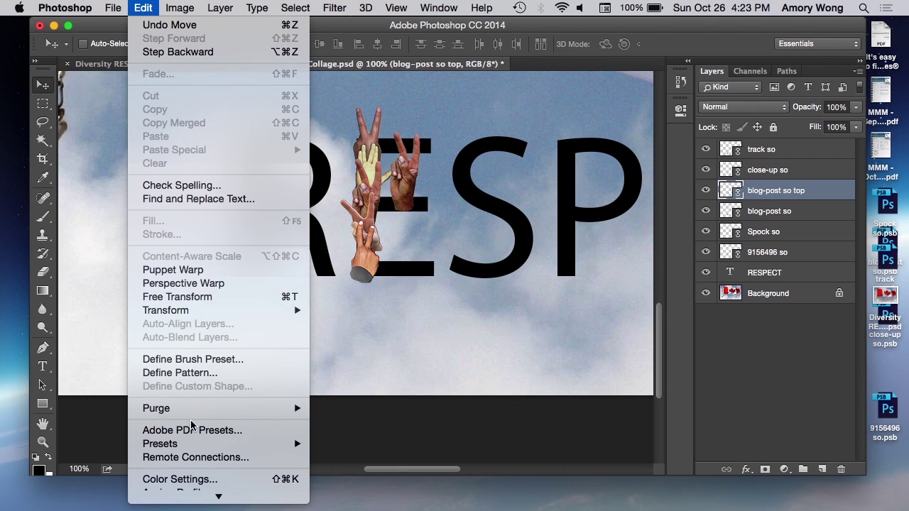
pyautogui.moveTo(199, 314)
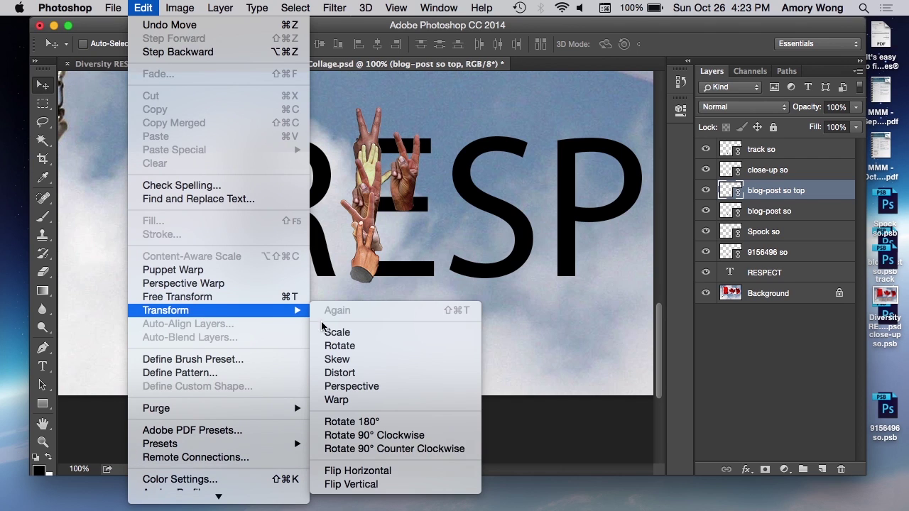
pyautogui.click(381, 435)
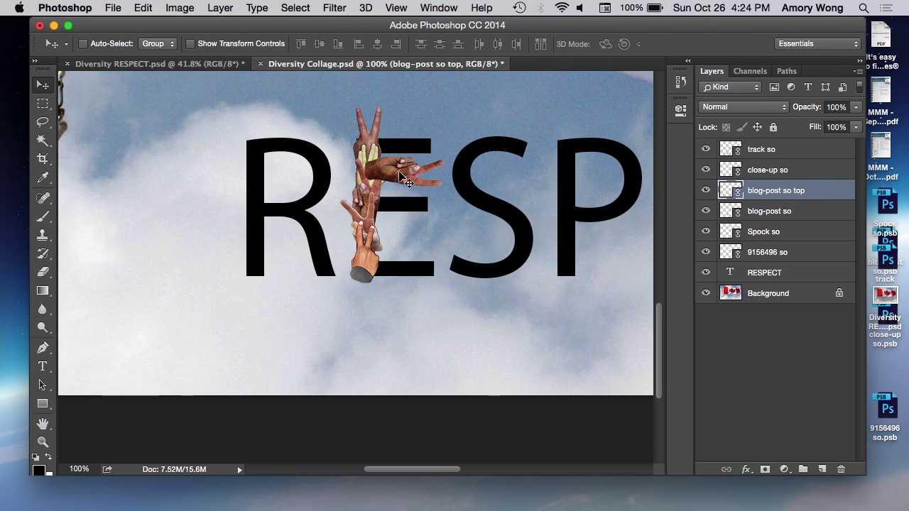
pyautogui.moveTo(409, 183); pyautogui.dragTo(407, 151)
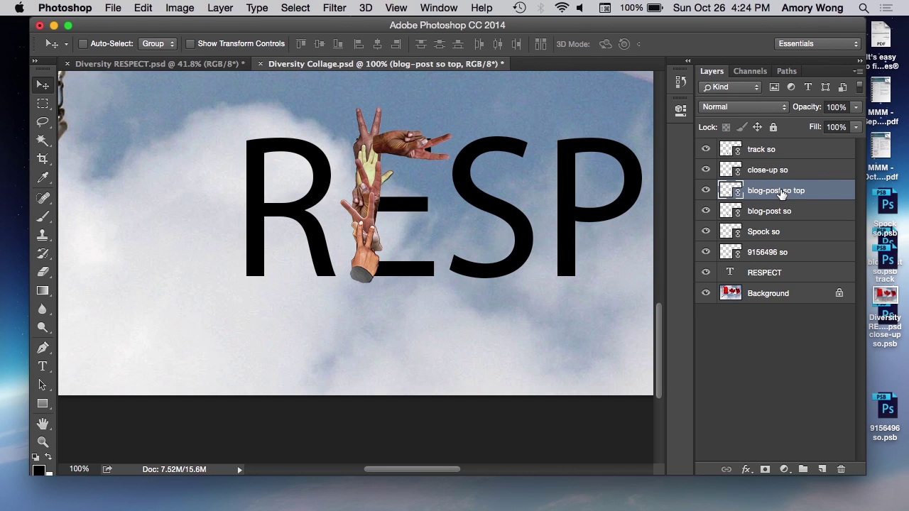
pyautogui.moveTo(781, 194); pyautogui.dragTo(778, 259)
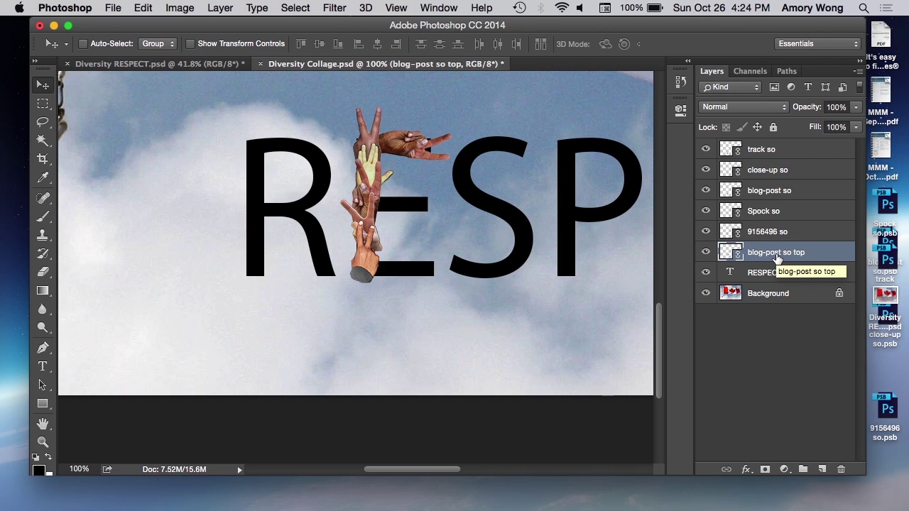
# Duplicate blog-post so top as "blog-post so middle" and place the copy over the E's middle arm, layered beneath the original.
pyautogui.rightClick(778, 258)
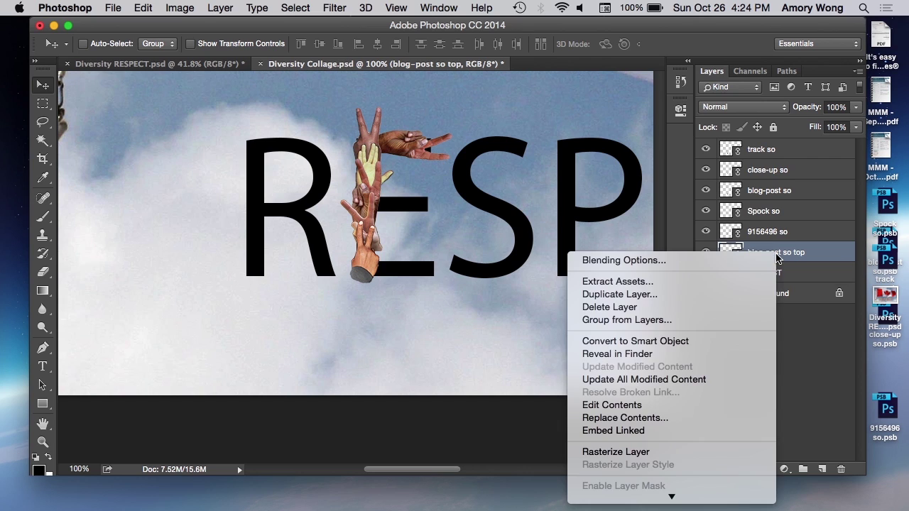
pyautogui.click(690, 295)
pyautogui.click(509, 286)
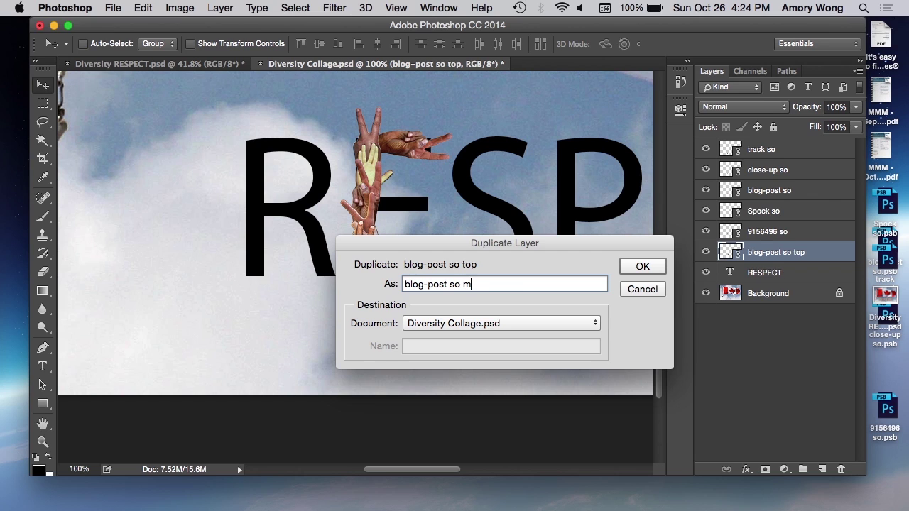
pyautogui.press('Return')
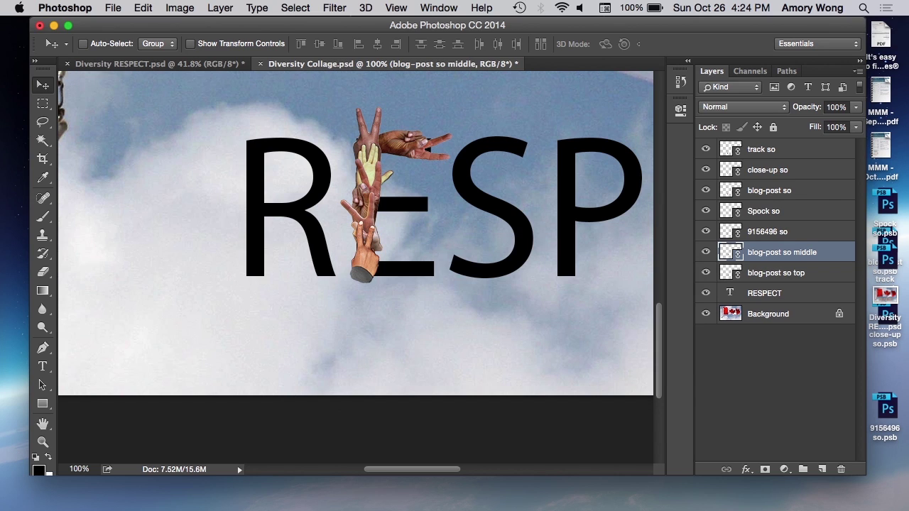
pyautogui.moveTo(798, 257); pyautogui.dragTo(795, 278)
pyautogui.moveTo(405, 147); pyautogui.dragTo(402, 205)
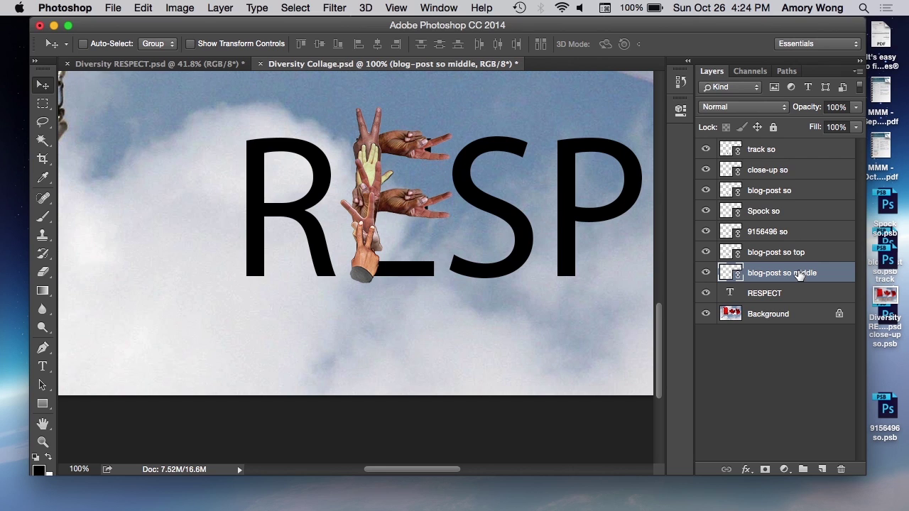
# Duplicate blog-post so middle as "blog-post so bottom" and place the copy over the E's lowest arm.
pyautogui.rightClick(799, 275)
pyautogui.click(741, 313)
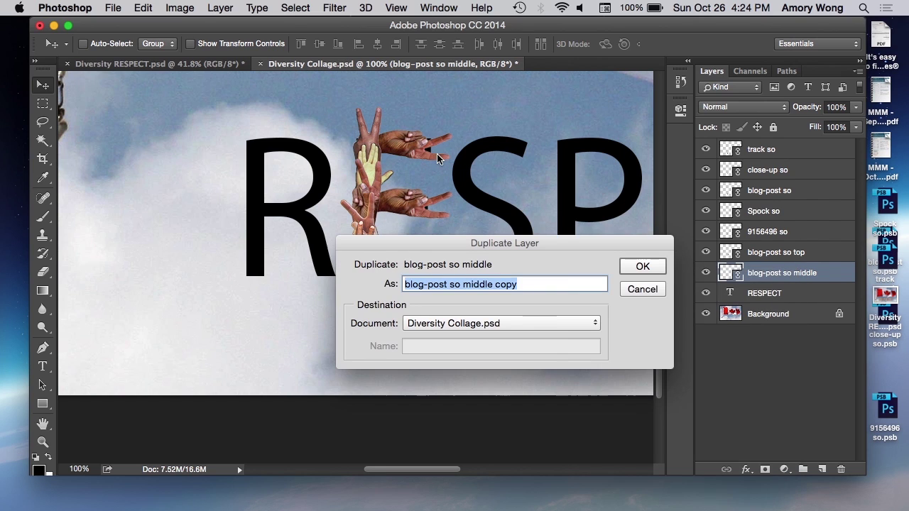
pyautogui.click(540, 285)
pyautogui.press('BackSpace')
pyautogui.press('BackSpace')
pyautogui.press('BackSpace')
pyautogui.press('BackSpace')
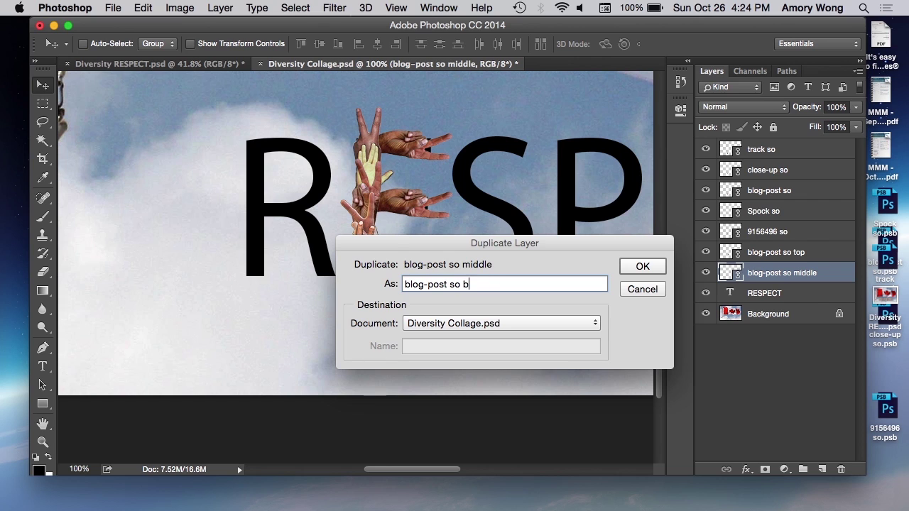
pyautogui.write('bottom')
pyautogui.press('Return')
pyautogui.moveTo(399, 204); pyautogui.dragTo(406, 262)
# Shift the blog-post so middle and blog-post so top hands slightly toward the E's stem.
pyautogui.click(771, 275)
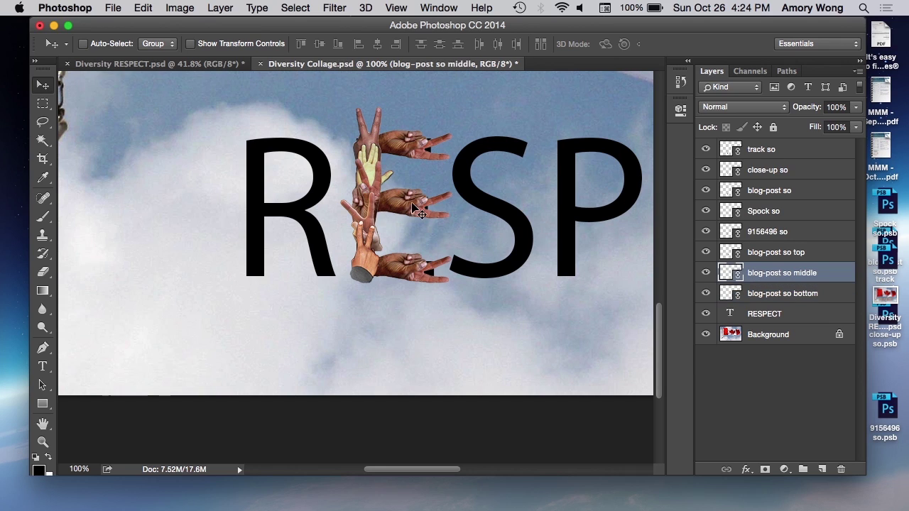
pyautogui.moveTo(410, 205); pyautogui.dragTo(407, 202)
pyautogui.click(775, 253)
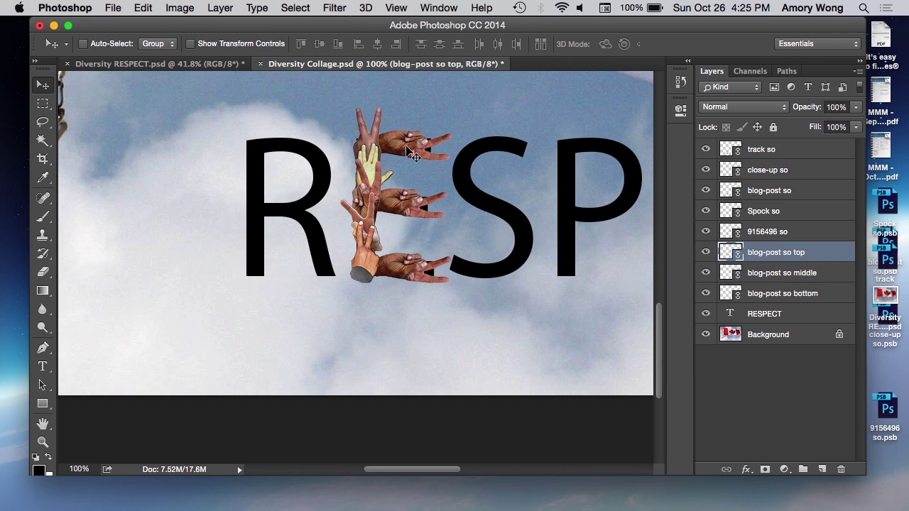
pyautogui.moveTo(402, 145); pyautogui.dragTo(400, 145)
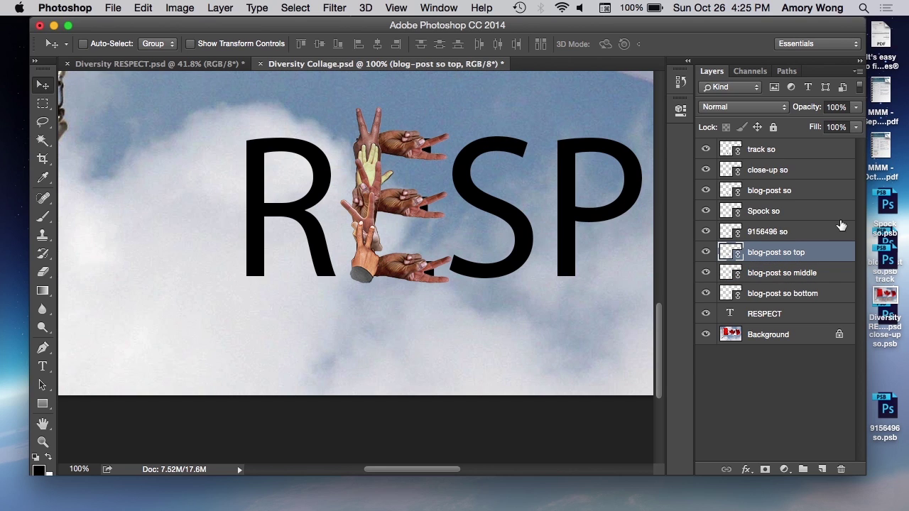
# Create a layer group above all layers and name it "Group E1".
pyautogui.click(803, 472)
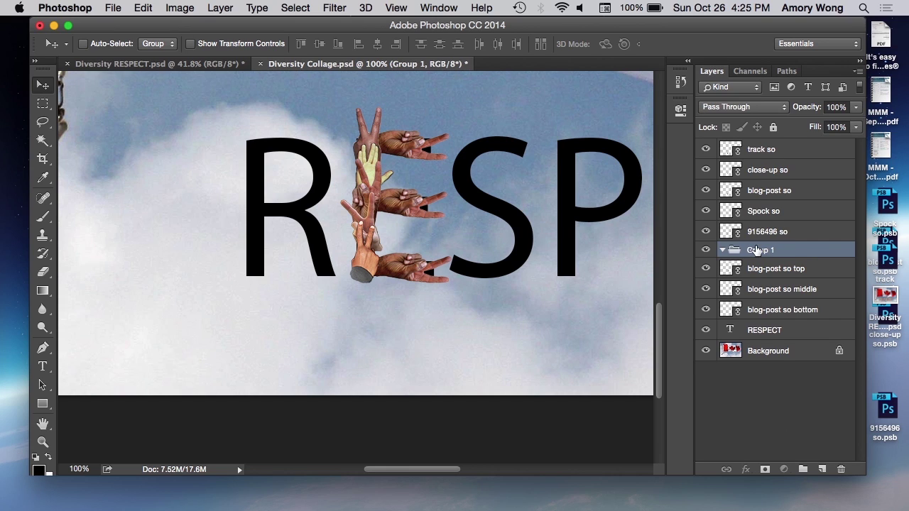
pyautogui.moveTo(756, 250); pyautogui.dragTo(759, 151)
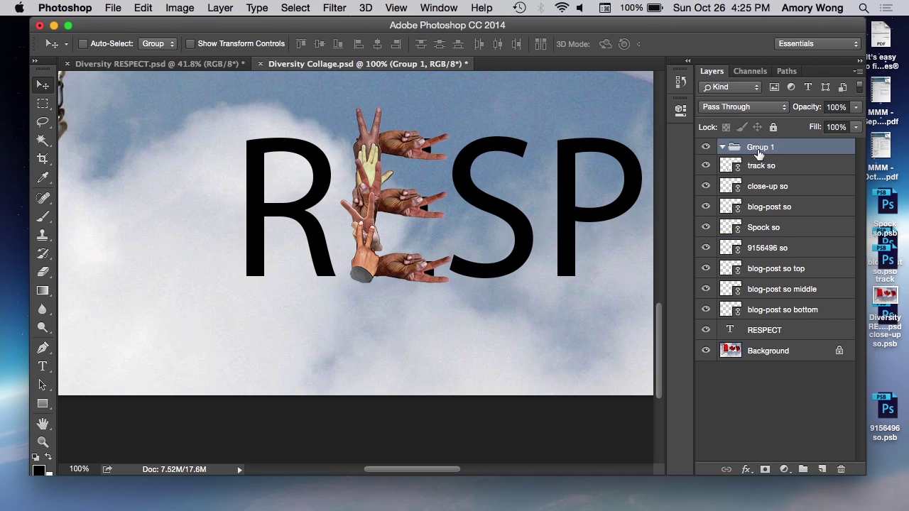
pyautogui.doubleClick(765, 147)
pyautogui.press('Right')
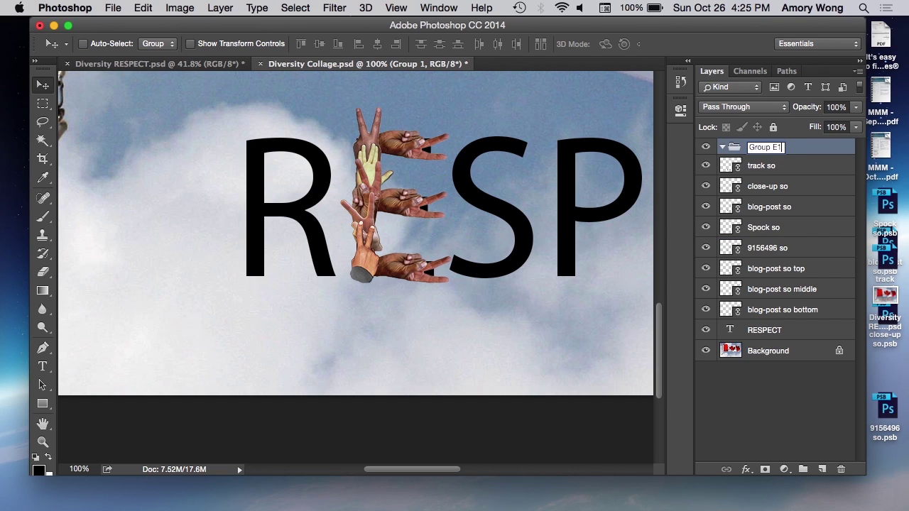
pyautogui.press('Return')
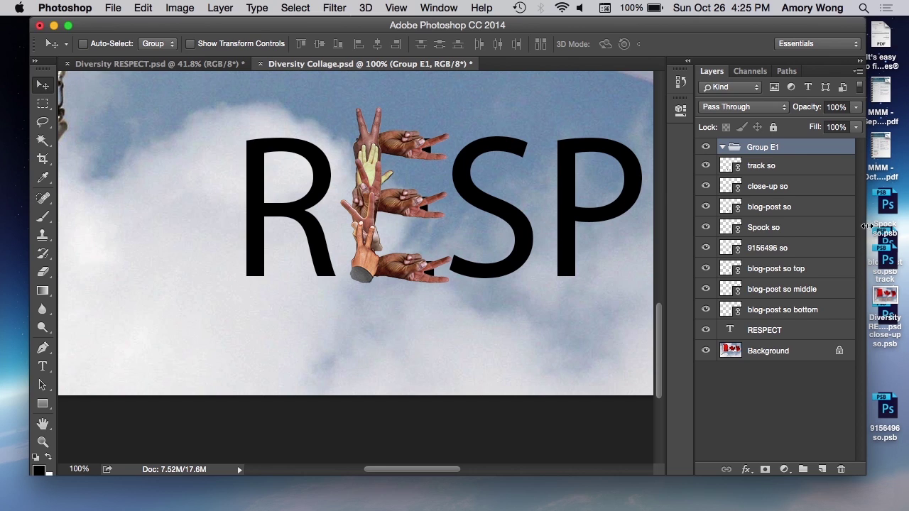
# Put all eight hand layers, from track so to blog-post so bottom, into Group E1 and toggle the group's visibility to check it.
pyautogui.click(774, 167)
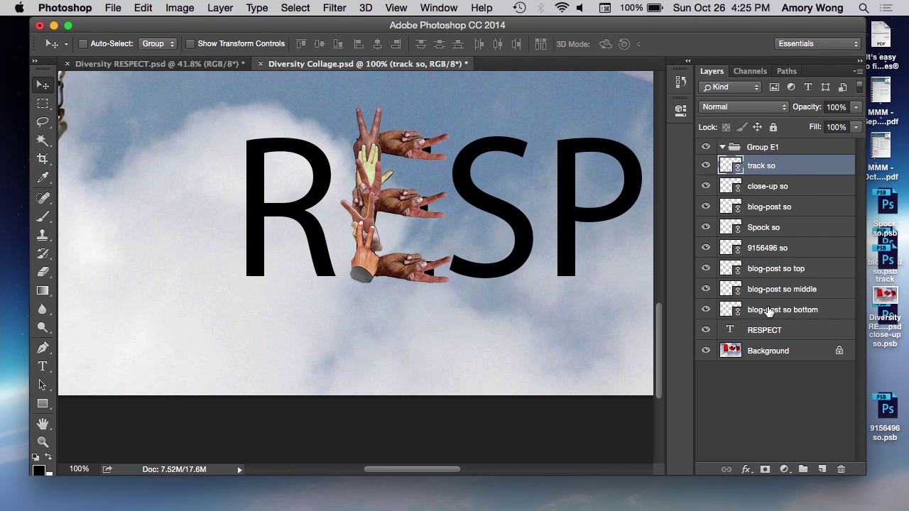
pyautogui.keyDown('shift'); pyautogui.click(769, 311); pyautogui.keyUp('shift')
pyautogui.moveTo(760, 174); pyautogui.dragTo(762, 148)
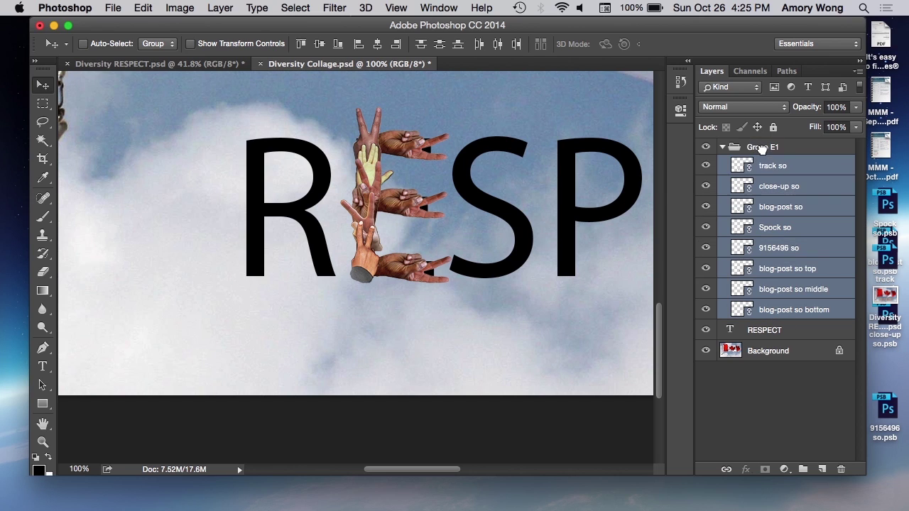
pyautogui.click(706, 147)
pyautogui.click(707, 147)
pyautogui.click(763, 147)
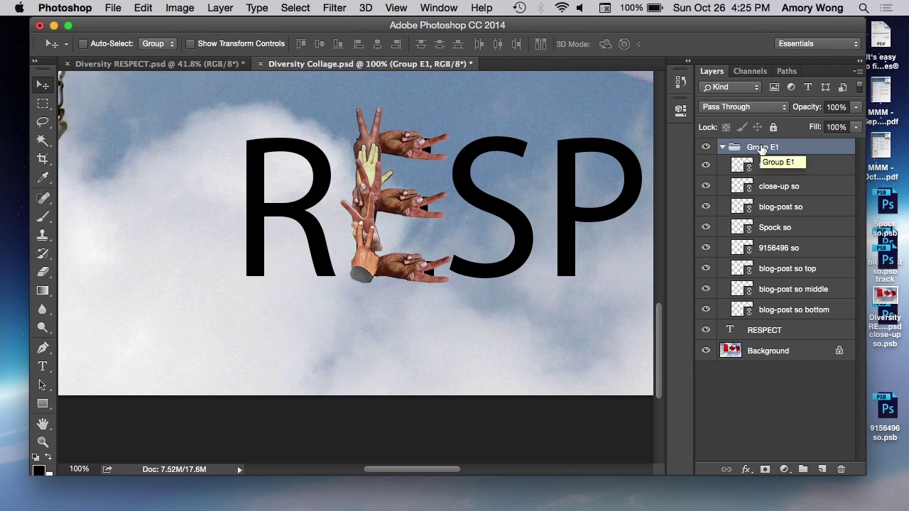
# Duplicate Group E1 within Diversity Collage.psd as "Group E2".
pyautogui.rightClick(761, 147)
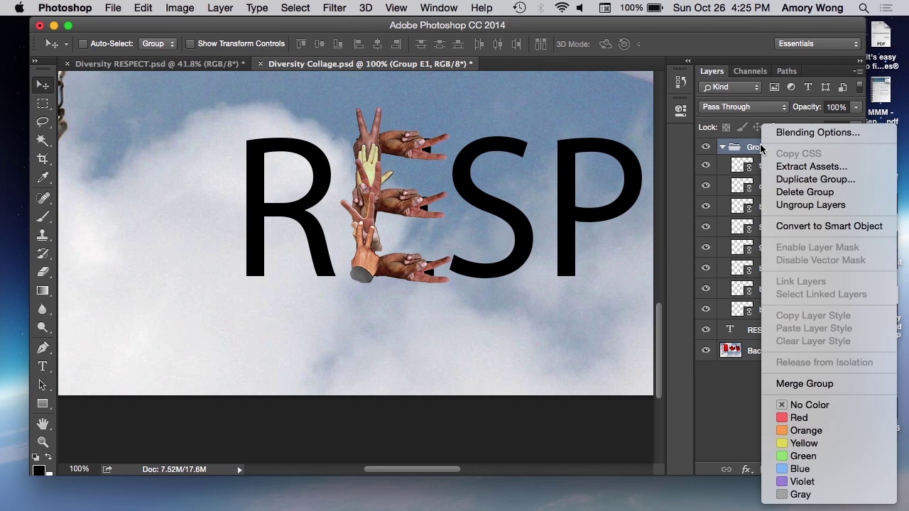
pyautogui.click(790, 186)
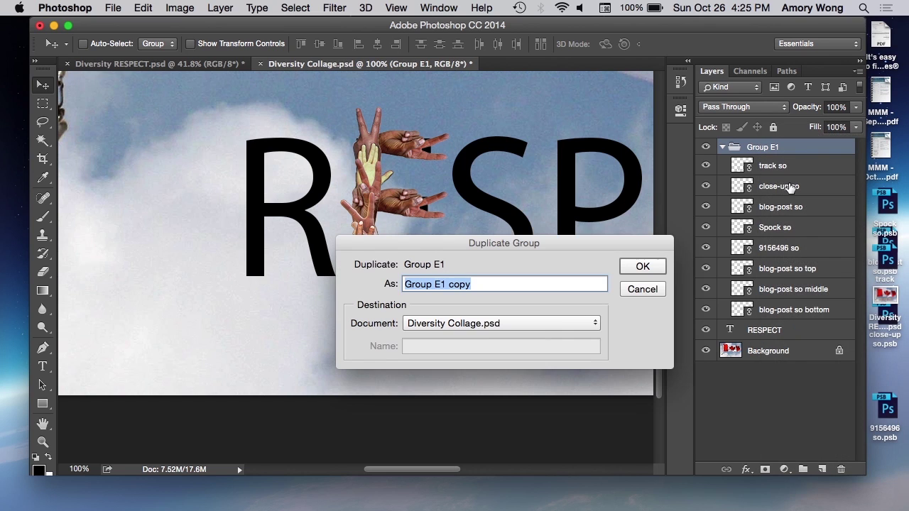
pyautogui.click(478, 285)
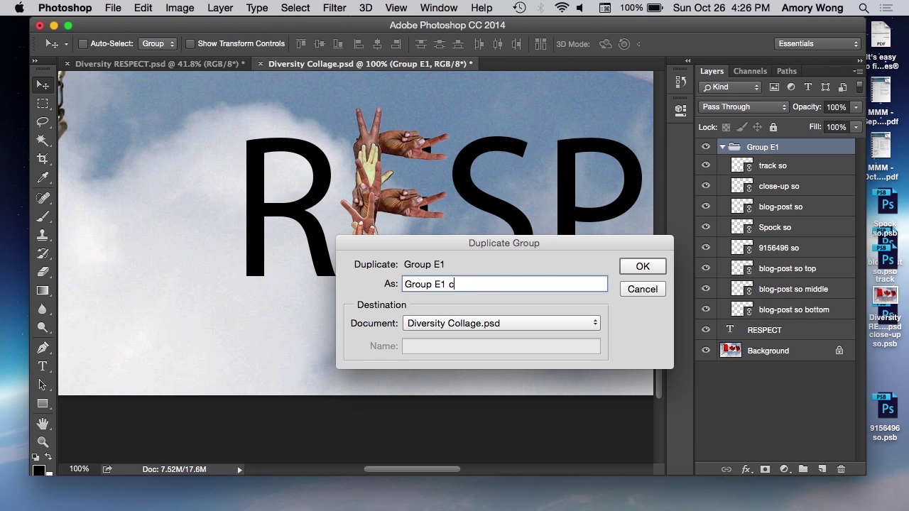
pyautogui.write('2')
pyautogui.press('Return')
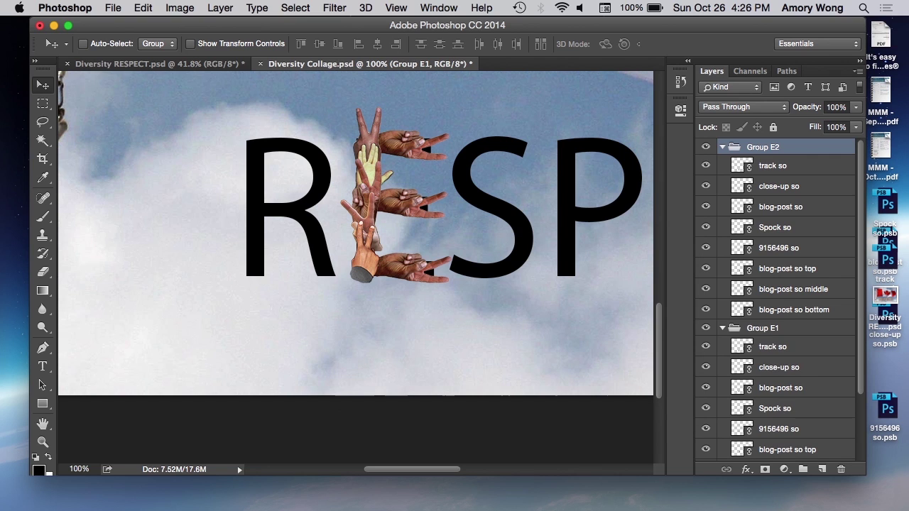
# Move Group E2 across the word so its hands cover the second E of RESPECT.
pyautogui.moveTo(375, 186); pyautogui.dragTo(581, 183)
pyautogui.moveTo(434, 477); pyautogui.dragTo(474, 477)
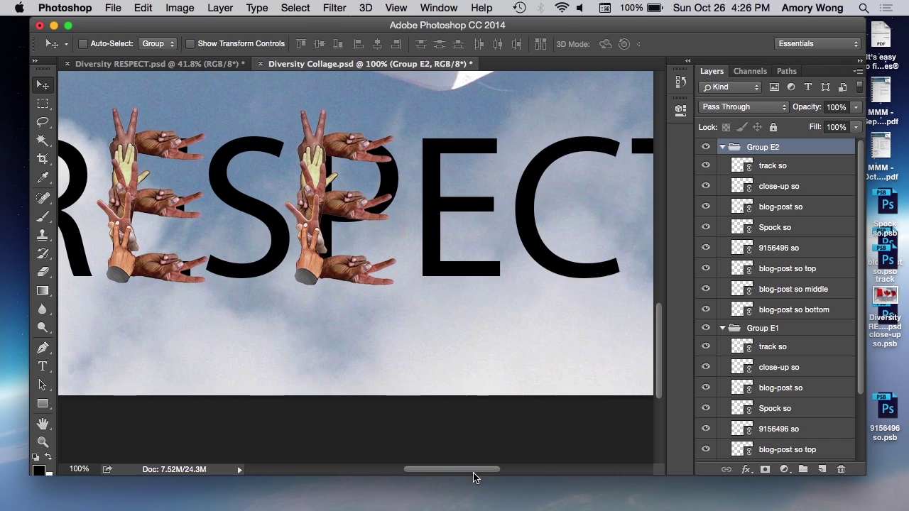
pyautogui.moveTo(334, 195); pyautogui.dragTo(431, 193)
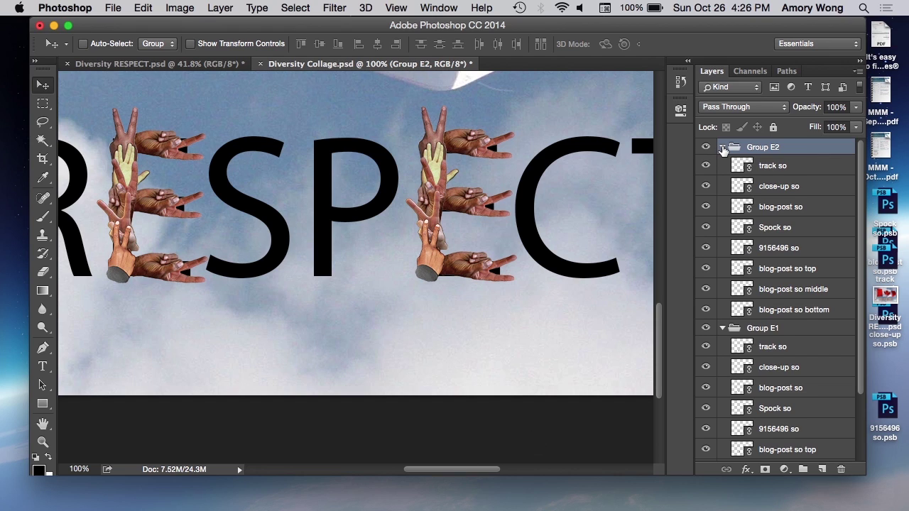
# Collapse Group E2, create a layer group named "Group R" and place it between Group E1 and the RESPECT text layer.
pyautogui.click(723, 148)
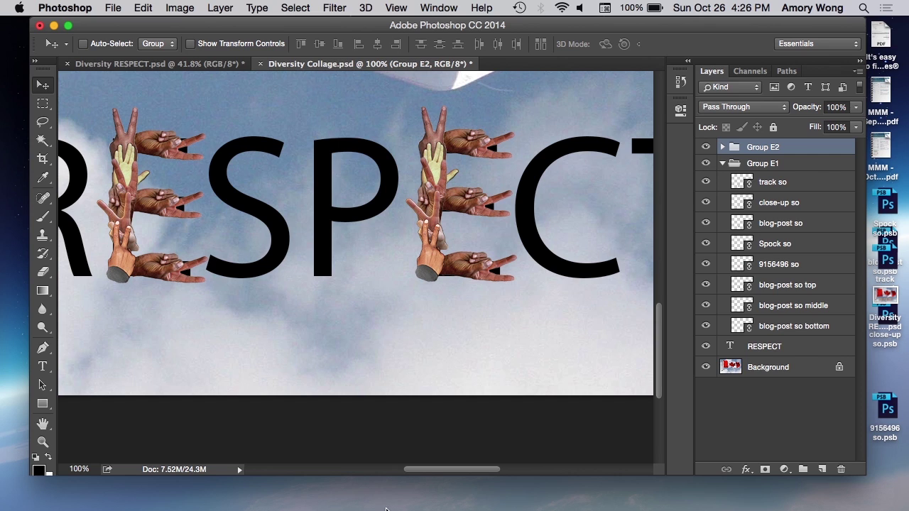
pyautogui.moveTo(430, 471); pyautogui.dragTo(374, 471)
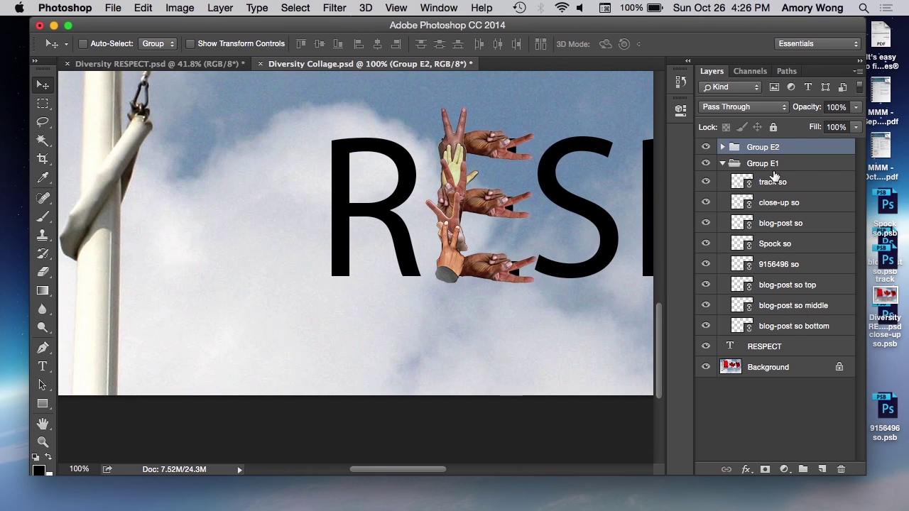
pyautogui.click(804, 470)
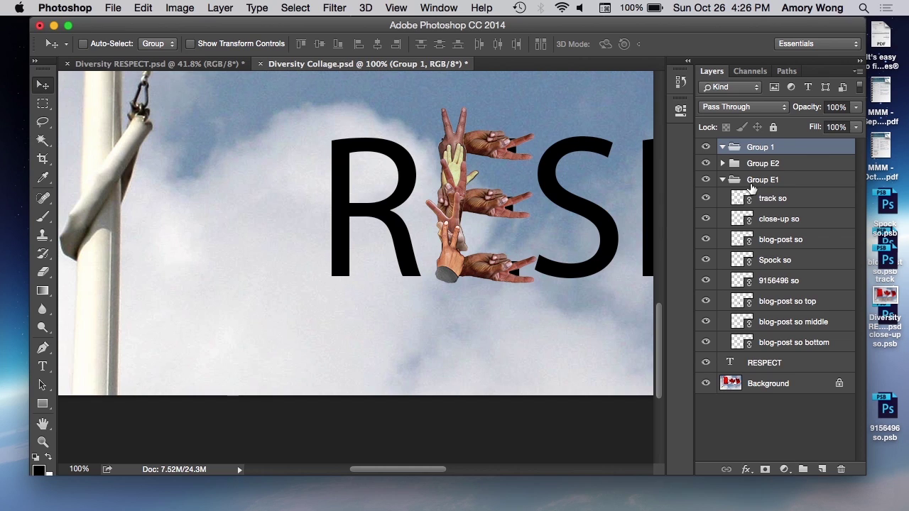
pyautogui.doubleClick(775, 149)
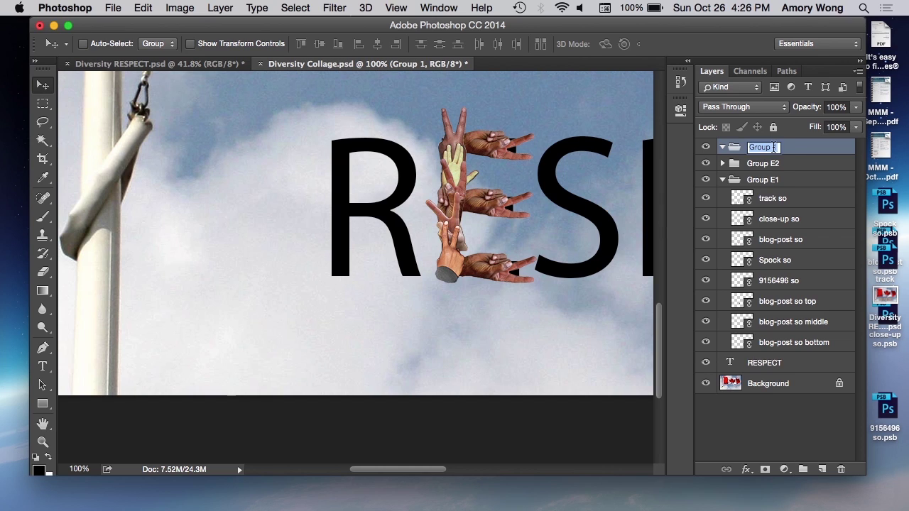
pyautogui.click(779, 147)
pyautogui.press('BackSpace')
pyautogui.write('R')
pyautogui.press('Return')
pyautogui.moveTo(736, 149); pyautogui.dragTo(735, 353)
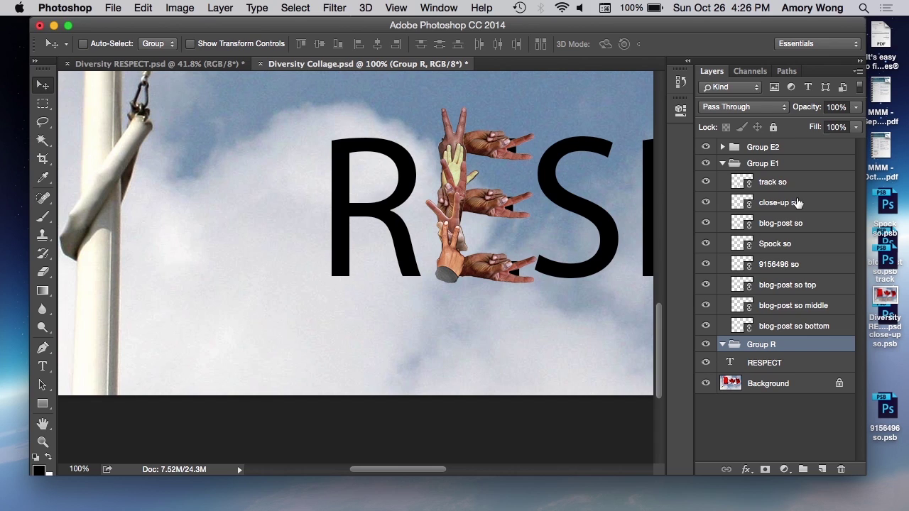
# Duplicate the five stem layers of Group E1, from track so to 9156496 so, move the copies into Group R and collapse Group E1.
pyautogui.click(780, 182)
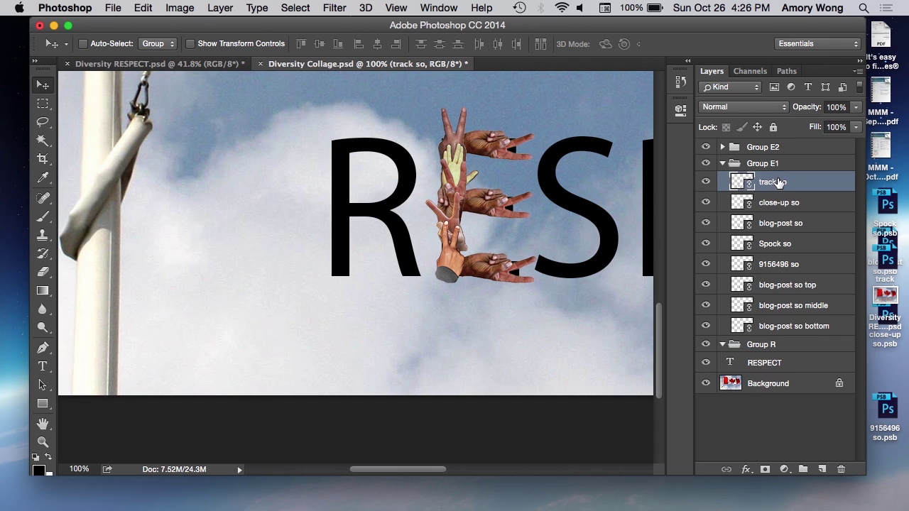
pyautogui.keyDown('shift'); pyautogui.click(773, 264); pyautogui.keyUp('shift')
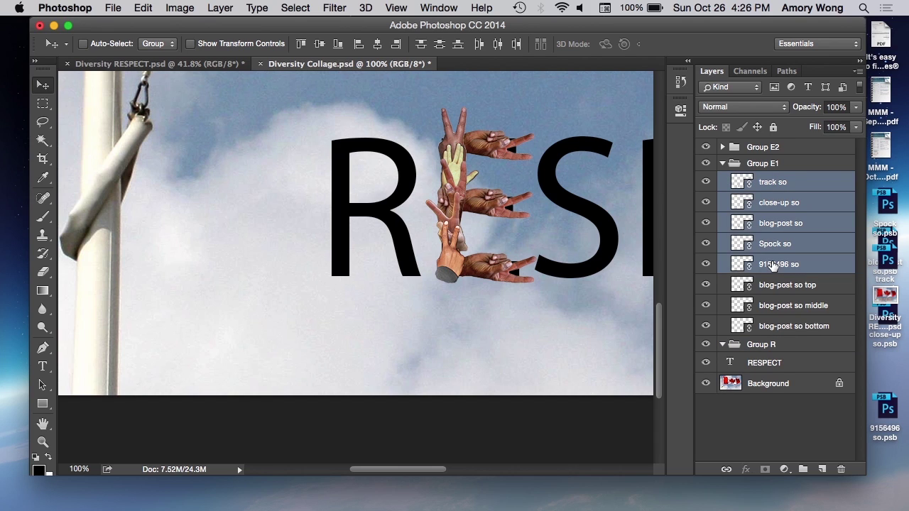
pyautogui.rightClick(773, 264)
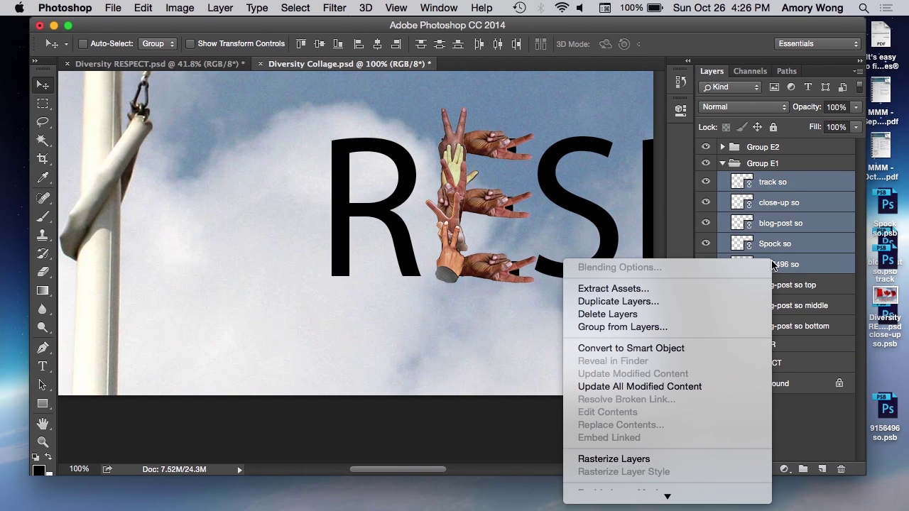
pyautogui.click(684, 303)
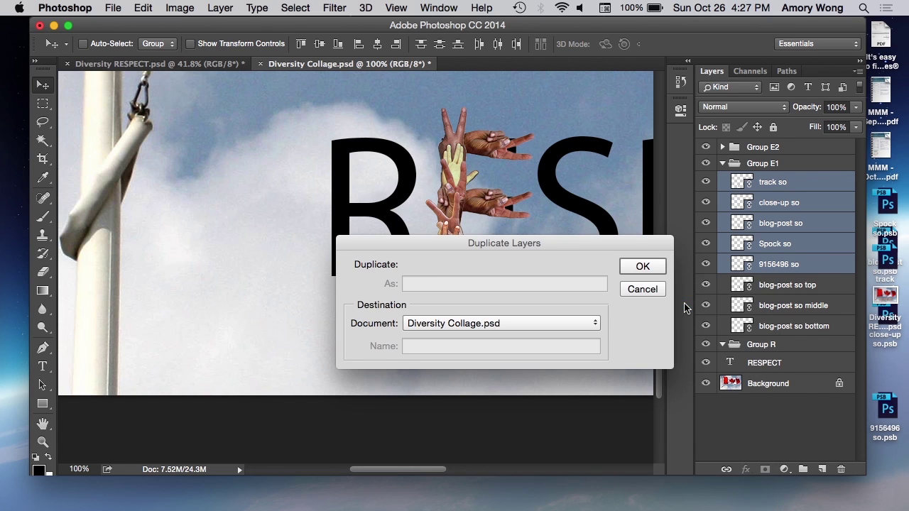
pyautogui.click(642, 268)
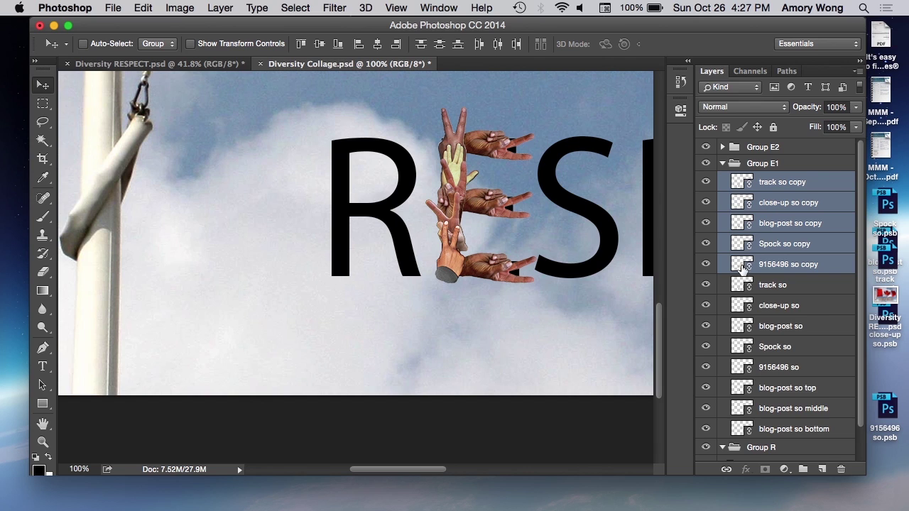
pyautogui.moveTo(742, 311); pyautogui.dragTo(737, 447)
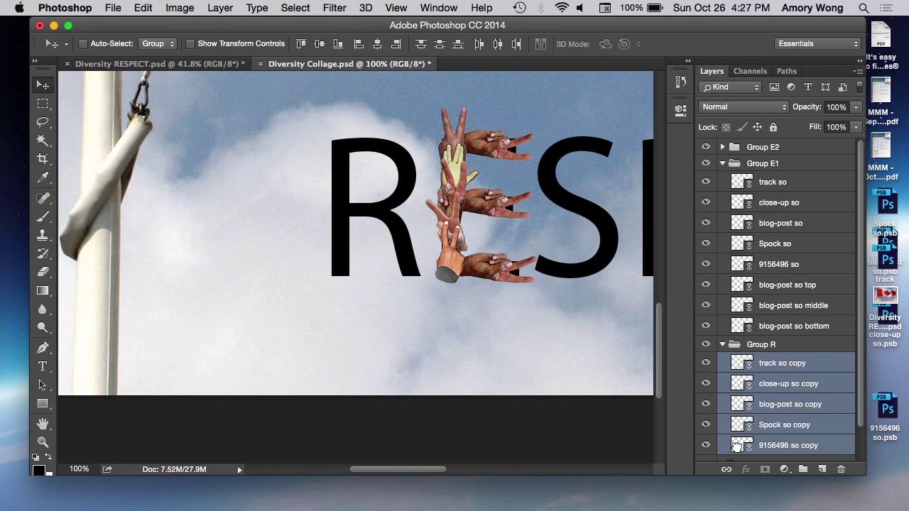
pyautogui.click(723, 165)
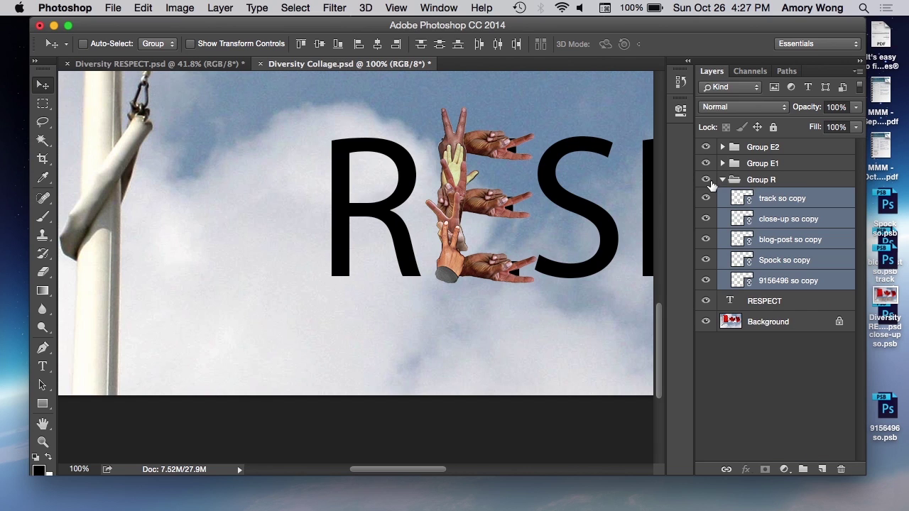
# Move Group R across the word so its hands cover the vertical stem of the R of RESPECT.
pyautogui.click(736, 181)
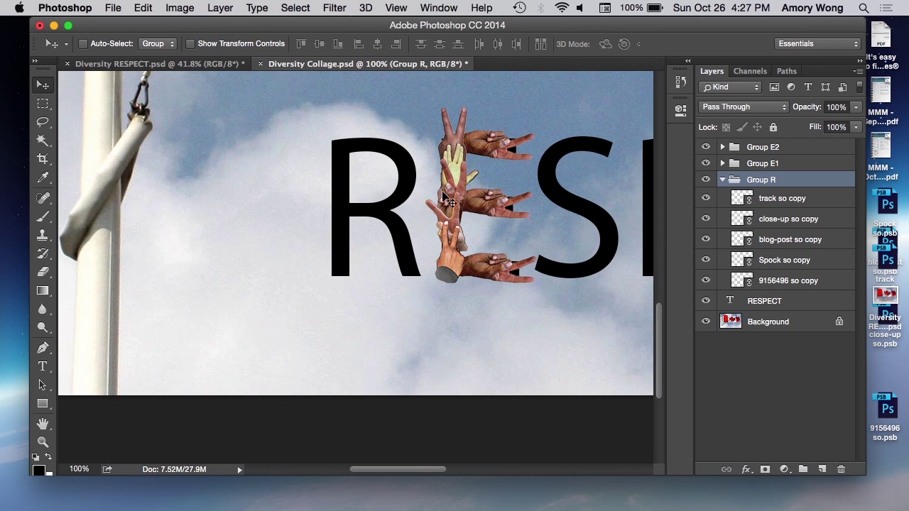
pyautogui.moveTo(448, 191); pyautogui.dragTo(348, 191)
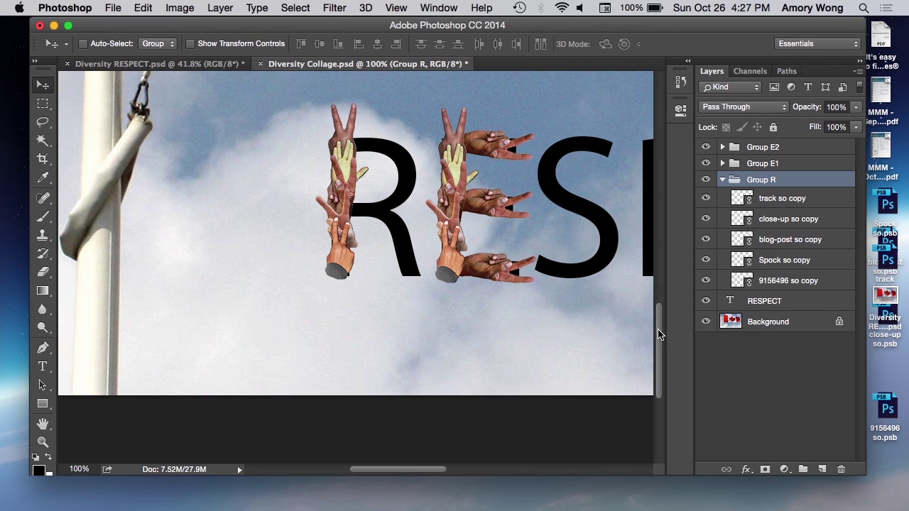
pyautogui.scroll(5, 658, 334)
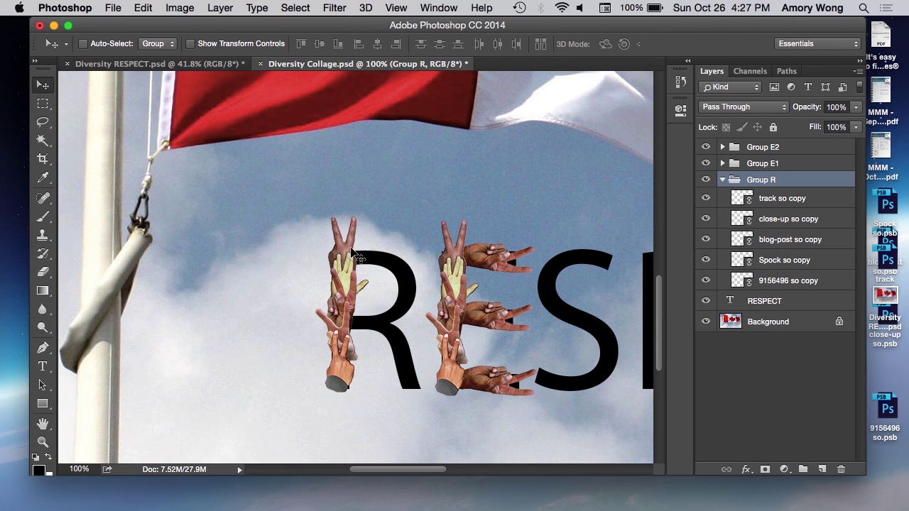
pyautogui.hscroll(3, 405, 473)
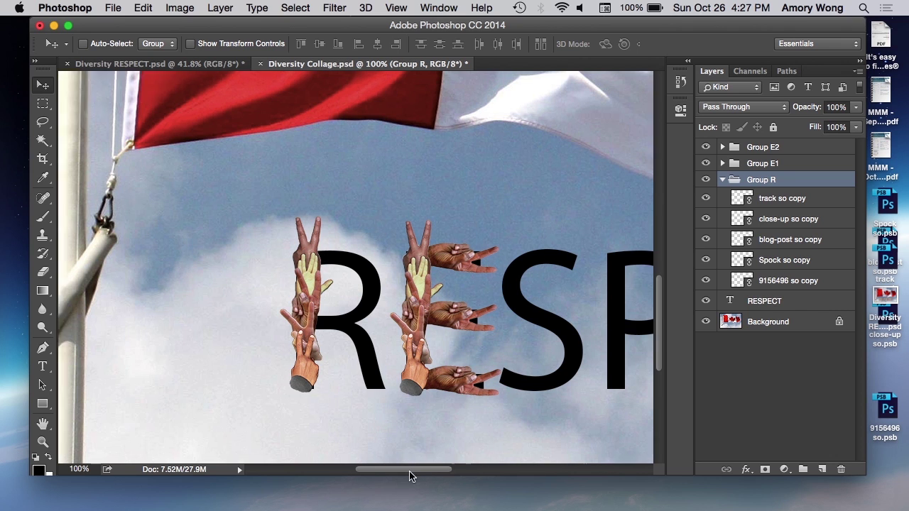
pyautogui.moveTo(410, 471)
pyautogui.mouseDown()
pyautogui.moveTo(476, 475)
pyautogui.moveTo(410, 474)
pyautogui.moveTo(460, 483)
pyautogui.moveTo(444, 487)
pyautogui.moveTo(415, 478)
pyautogui.mouseUp()
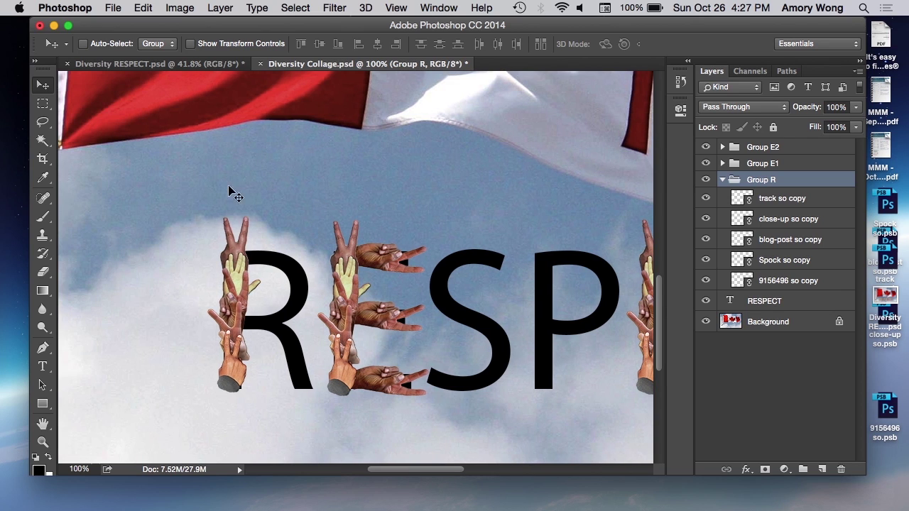